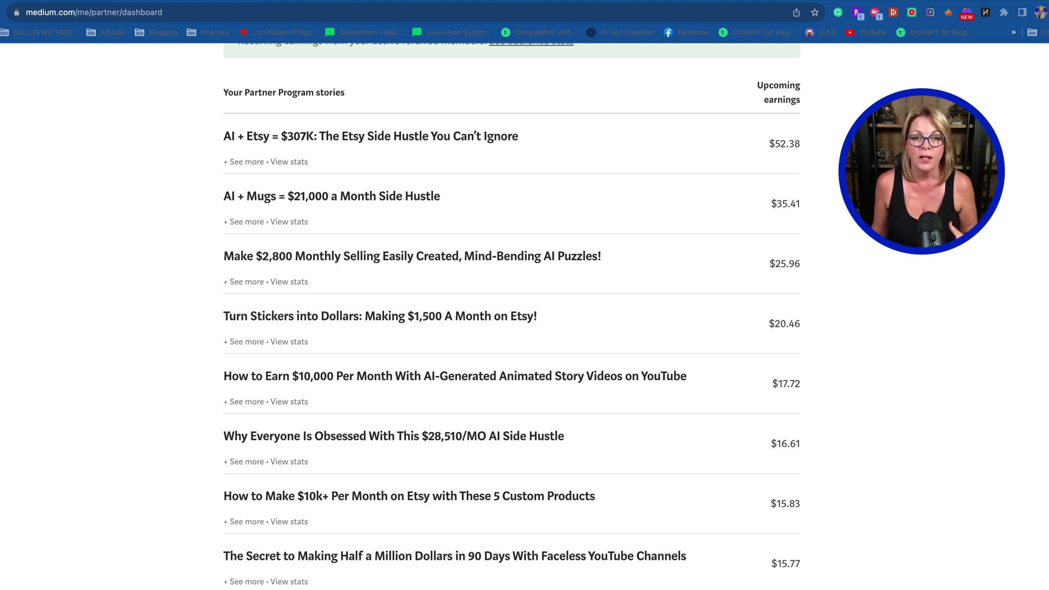
- Select and copy the Medium Partner Program stories list with earnings
click(178, 143)
drag(221, 117, 766, 329)
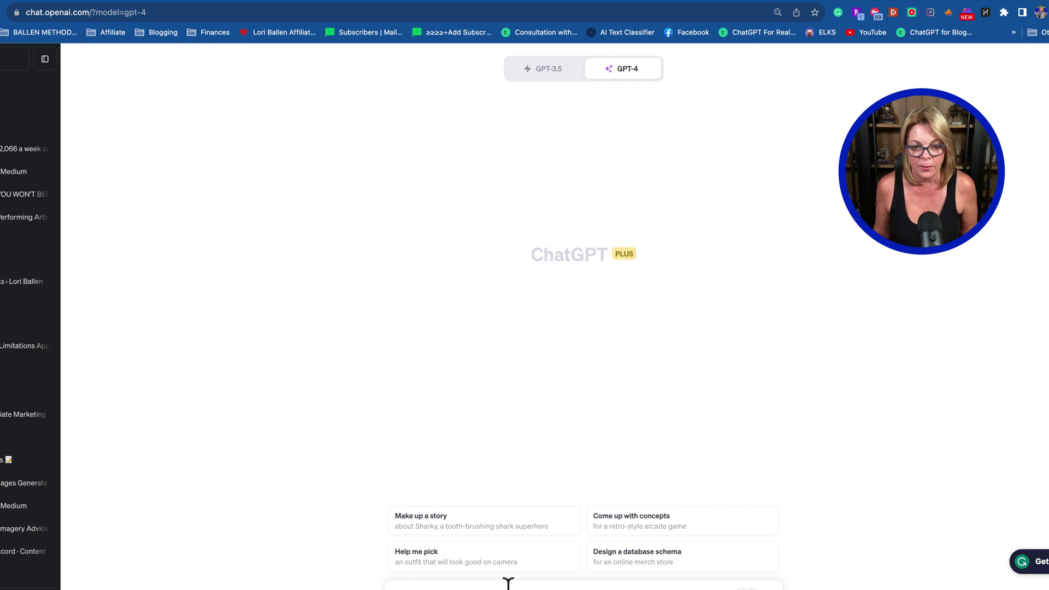
- Send the copied Medium story stats to GPT-4, then halt its 'Unpacking the Titles' reply
text(I)
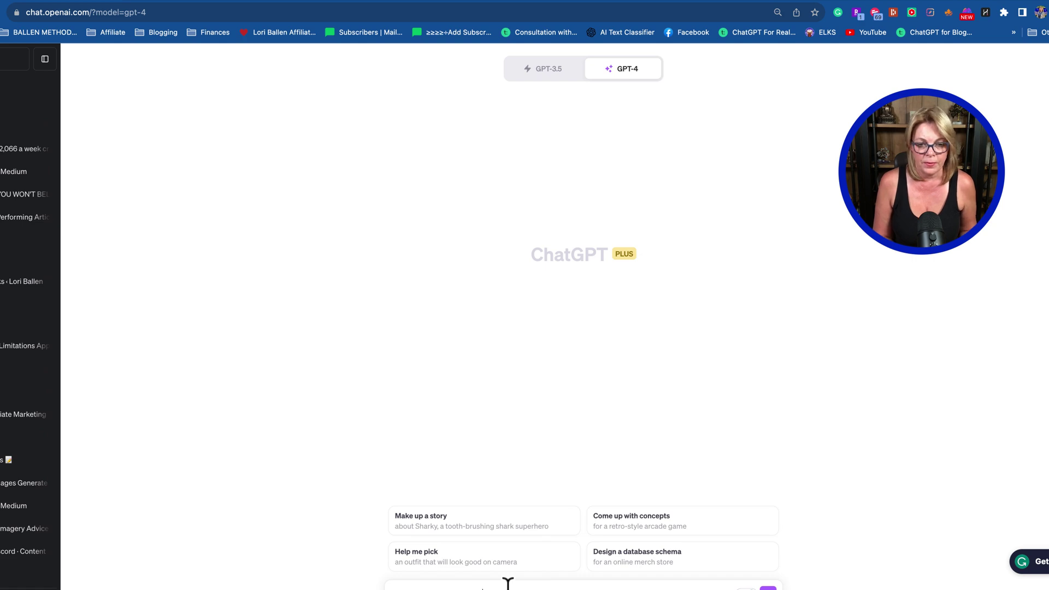
key(super+v)
key(Return)
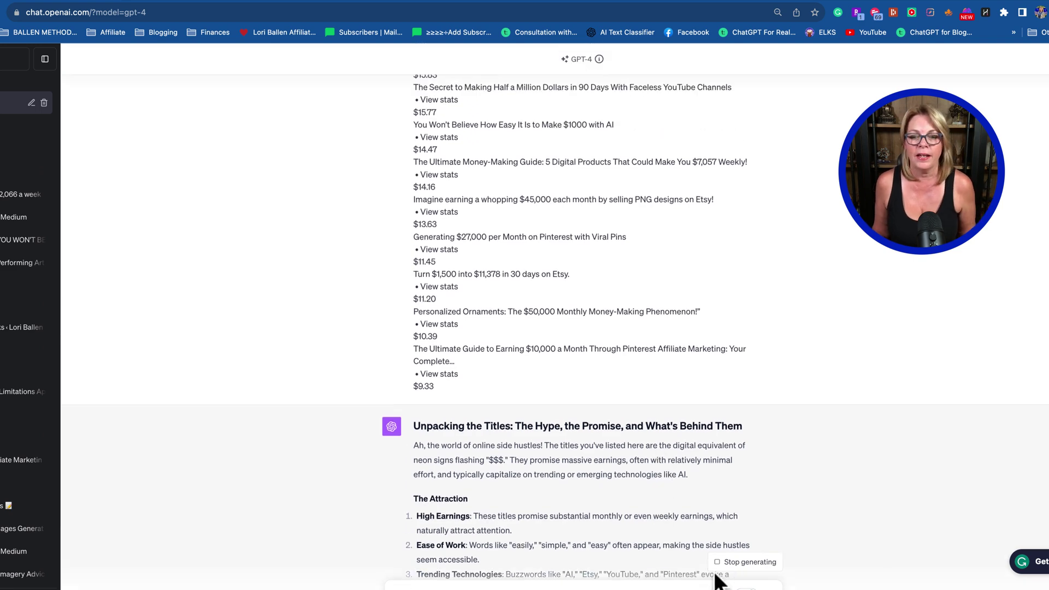
click(732, 566)
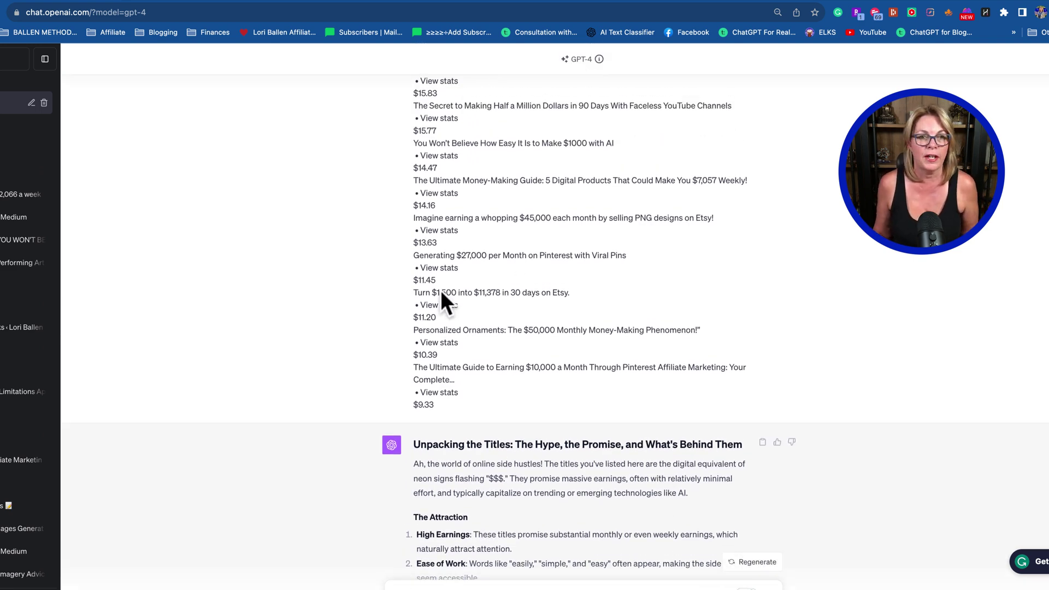
- In Sider, ask GPT-3.5 to extract only the titles from the pasted Medium story text
click(189, 4)
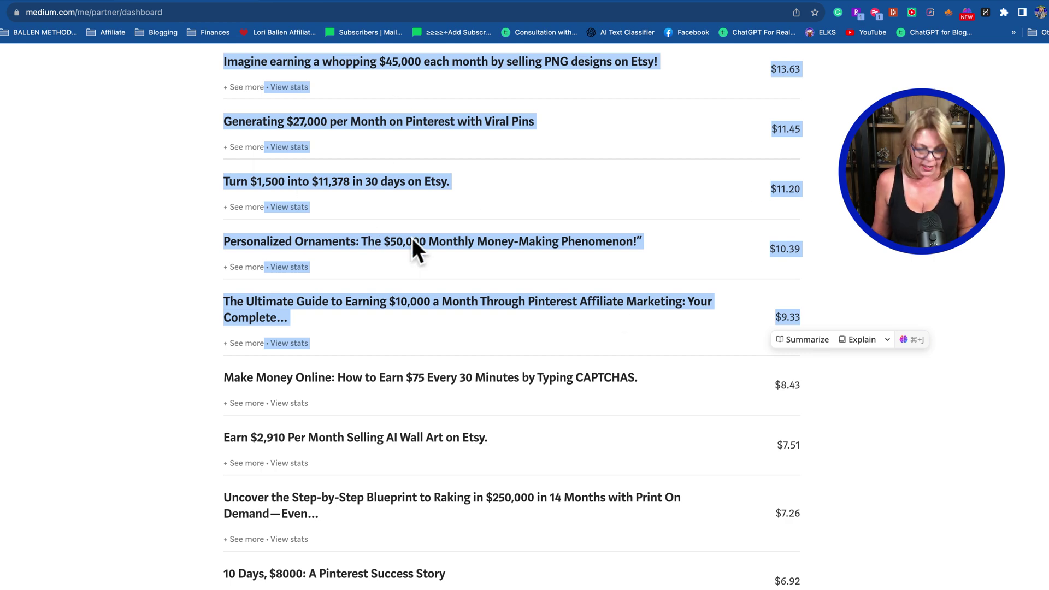
key(super+j)
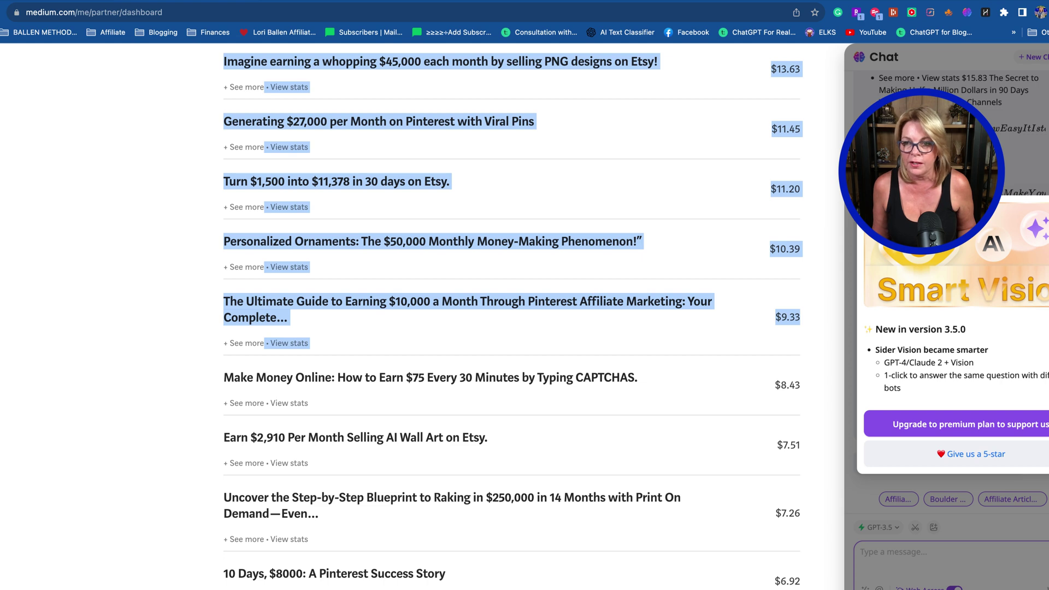
click(903, 564)
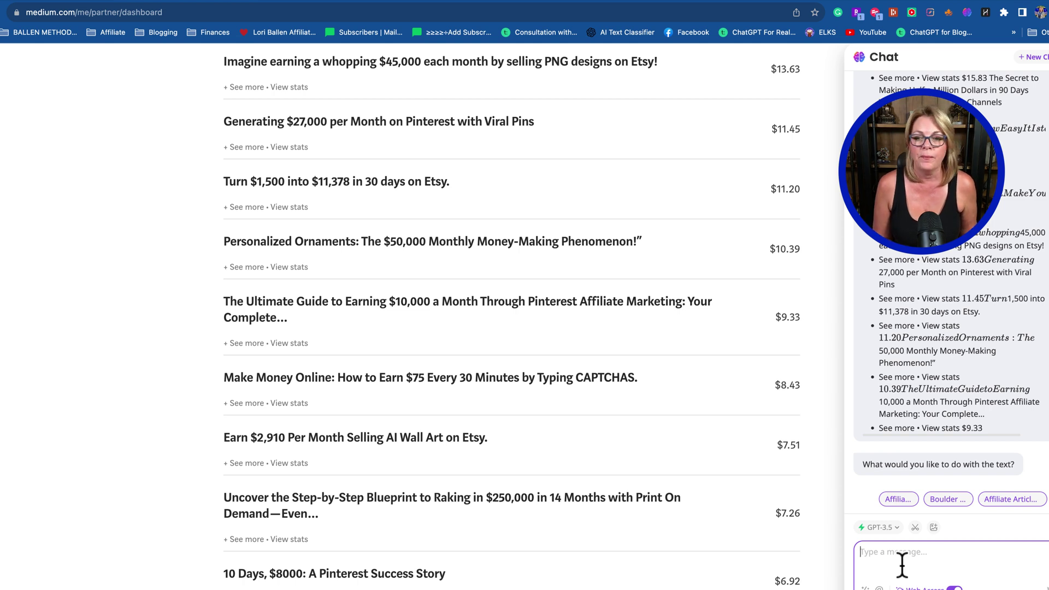
text(extract or)
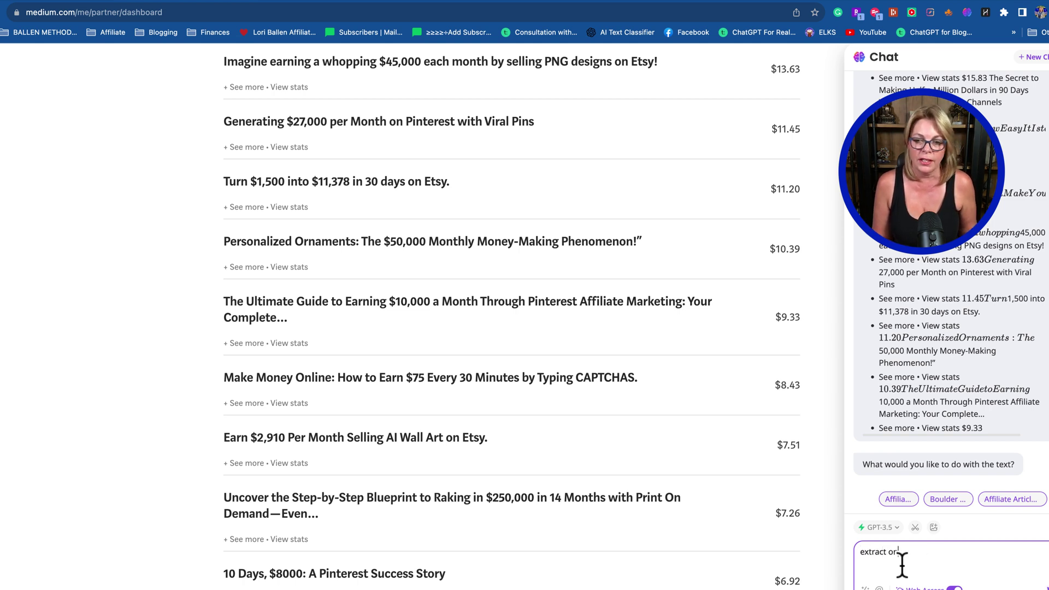
key(BackSpace)
text(nly th)
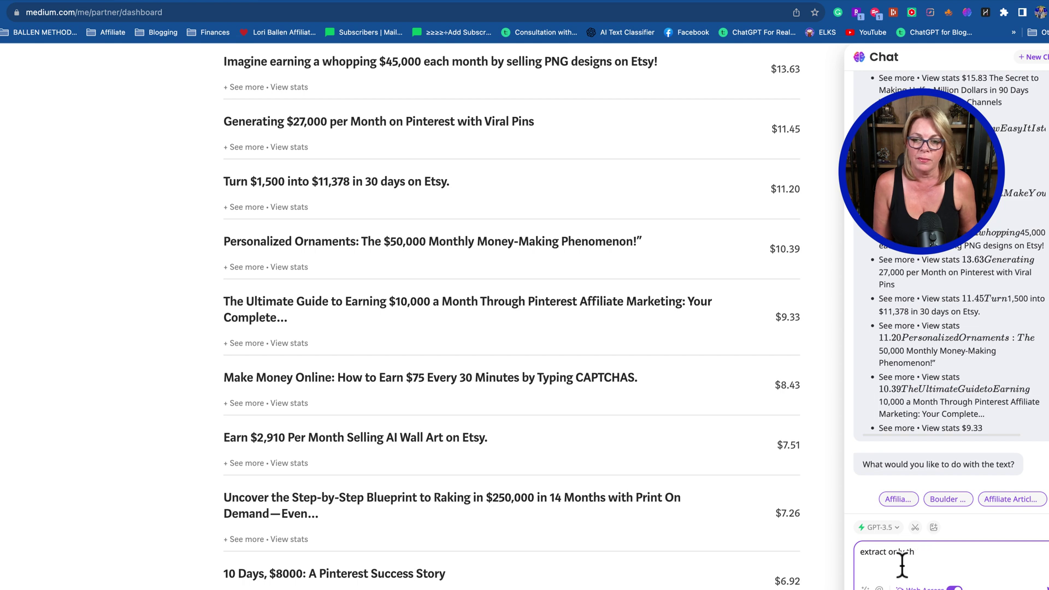
text(e titles from this )
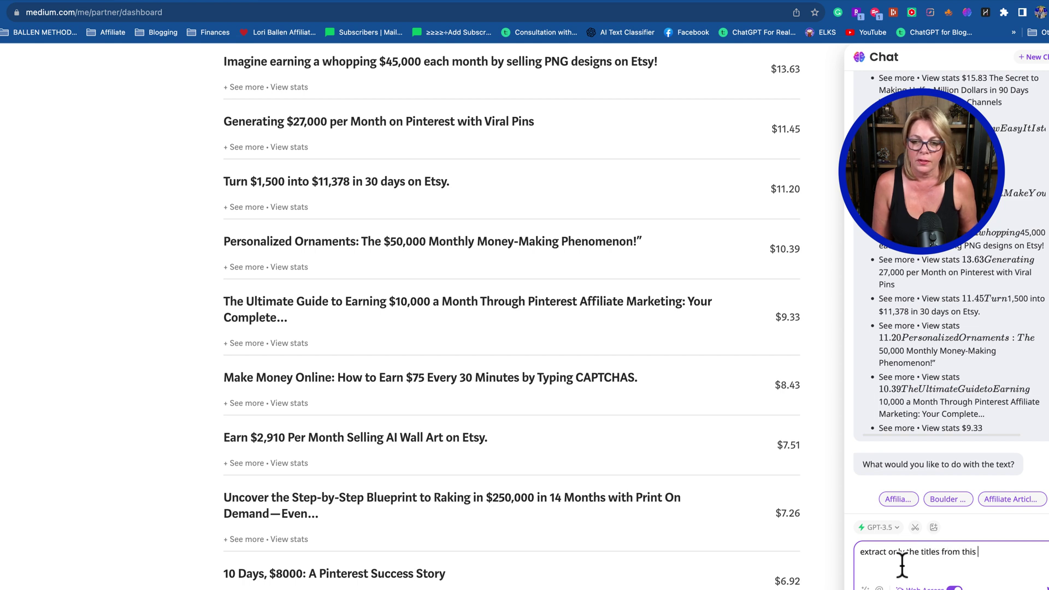
text(text:)
key(super+v)
key(Return)
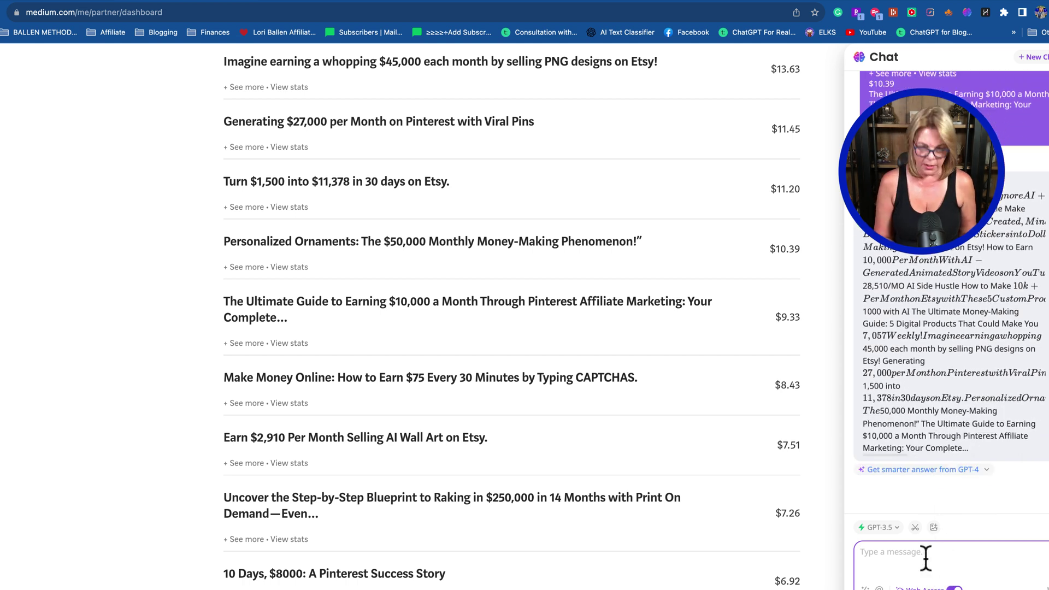
- Send Sider the follow-up 'bullet point each' to list the titles as bullets
text(bu)
key(BackSpace)
key(BackSpace)
text(bullet )
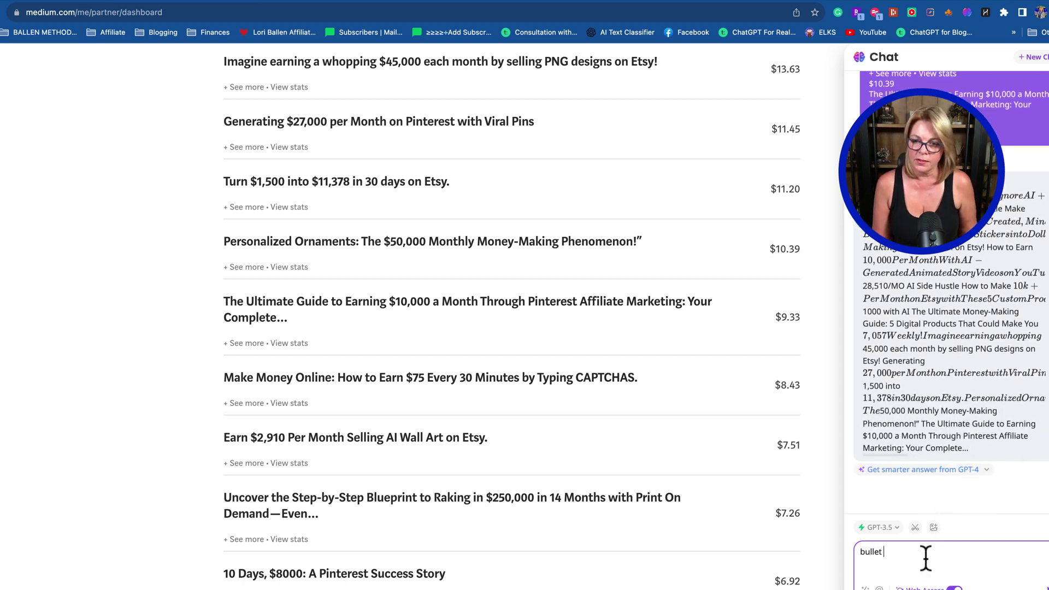
text(to)
key(BackSpace)
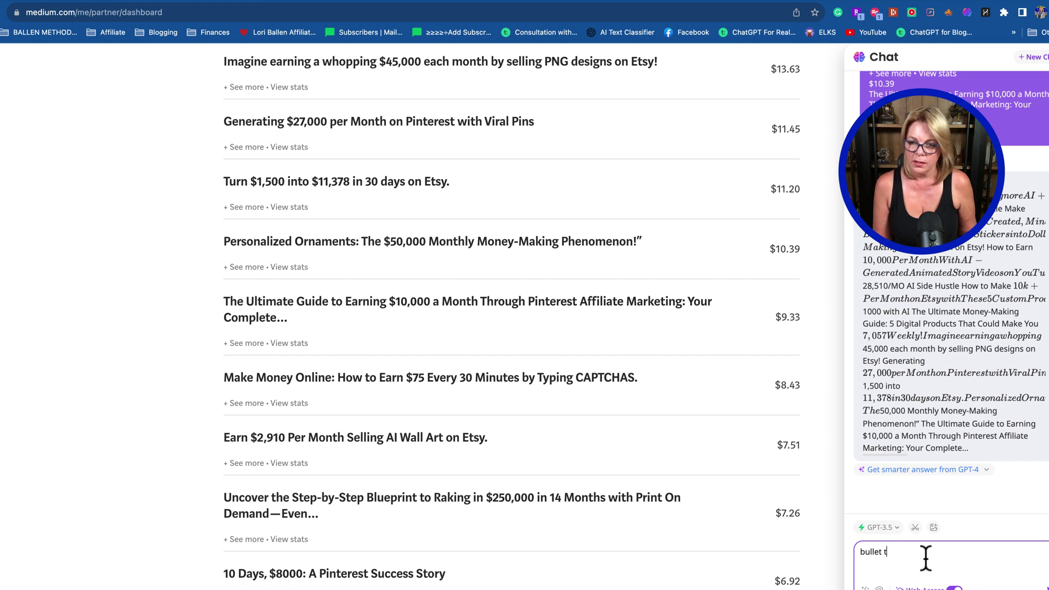
key(BackSpace)
text(point each)
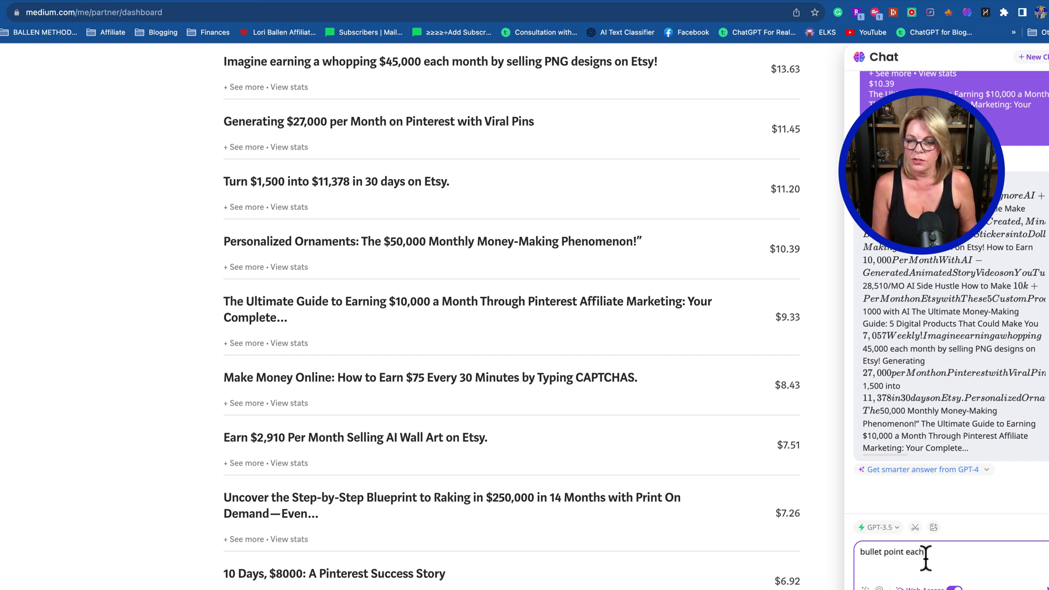
key(Return)
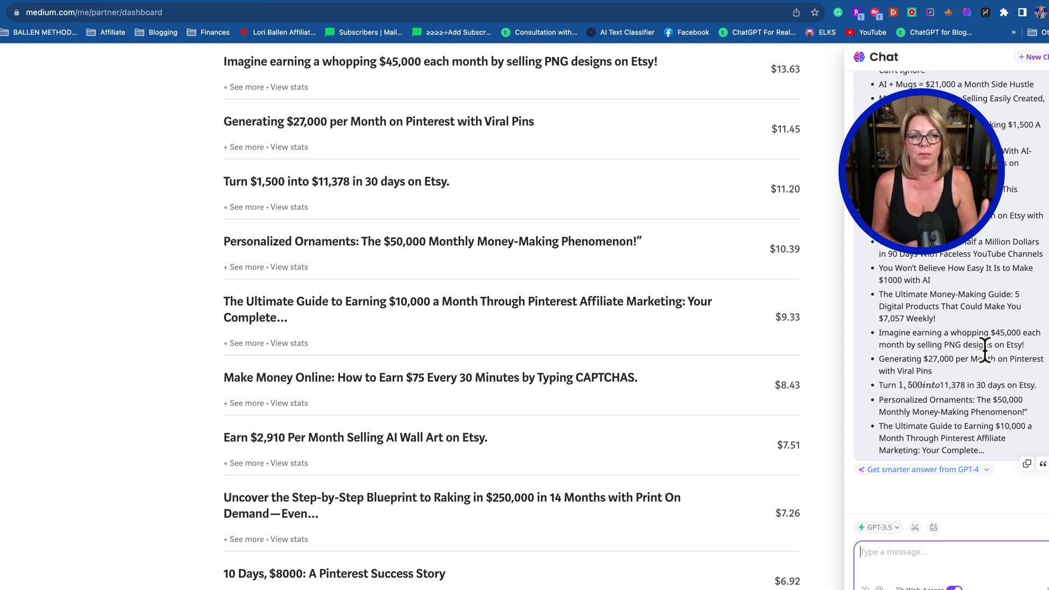
- Compare both chats and select Sider's bulleted list of Medium story titles
click(71, 3)
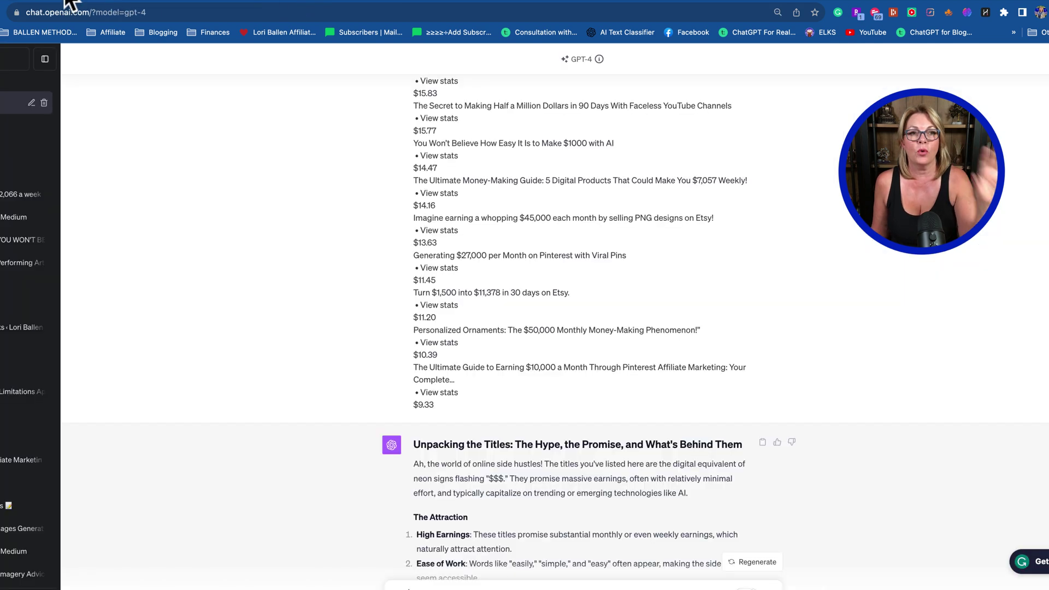
scroll(462, 288, down, 3)
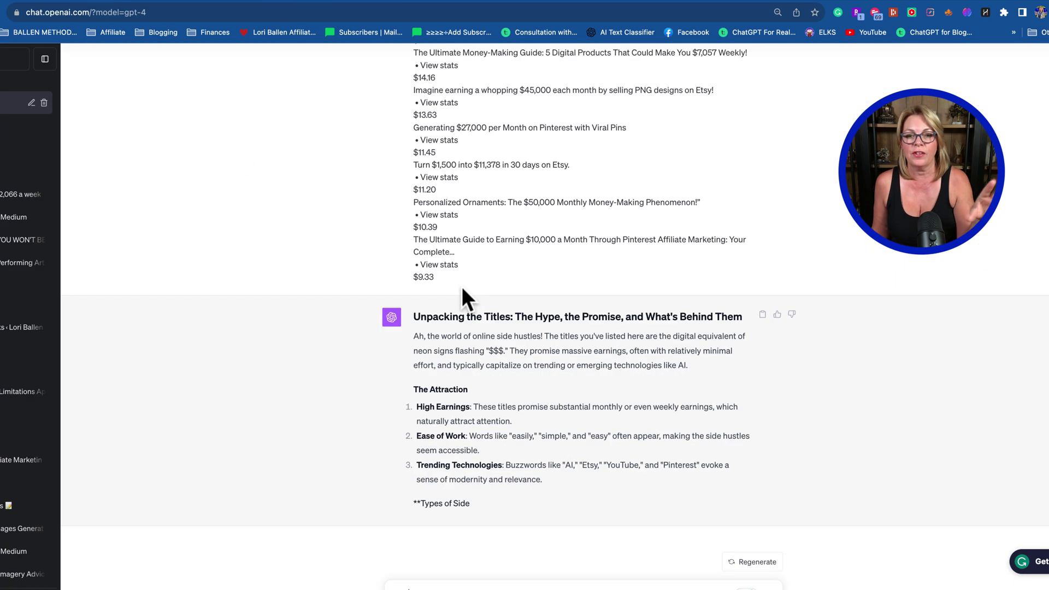
click(240, 3)
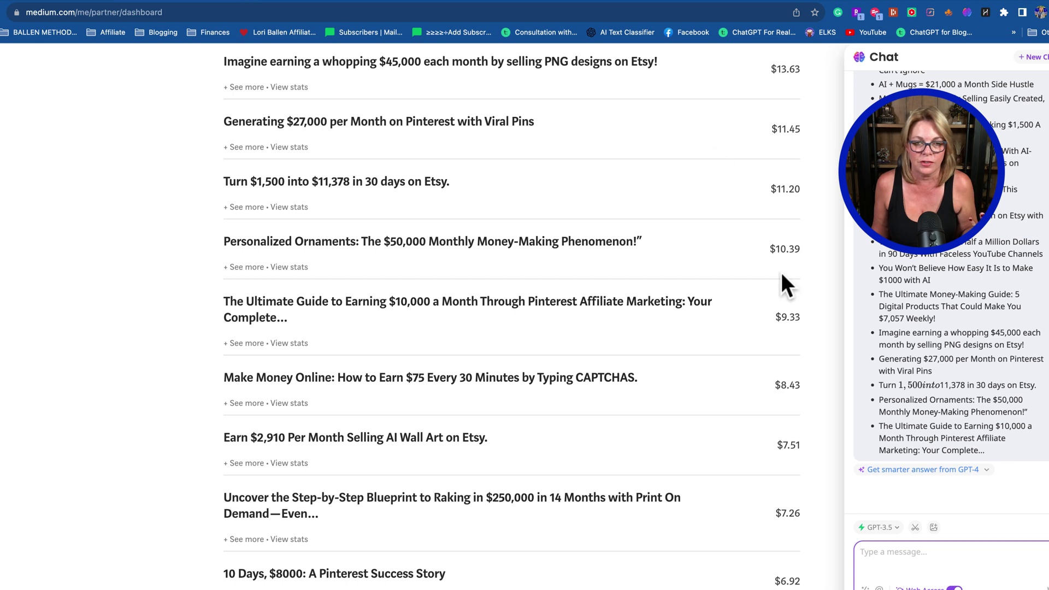
scroll(951, 295, up, 1)
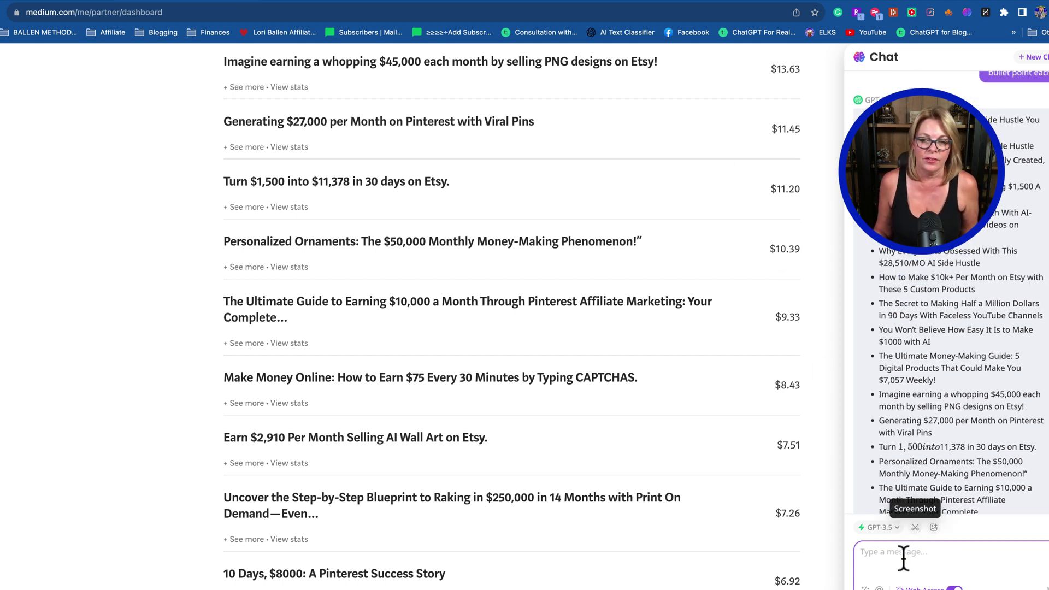
scroll(951, 296, down, 2)
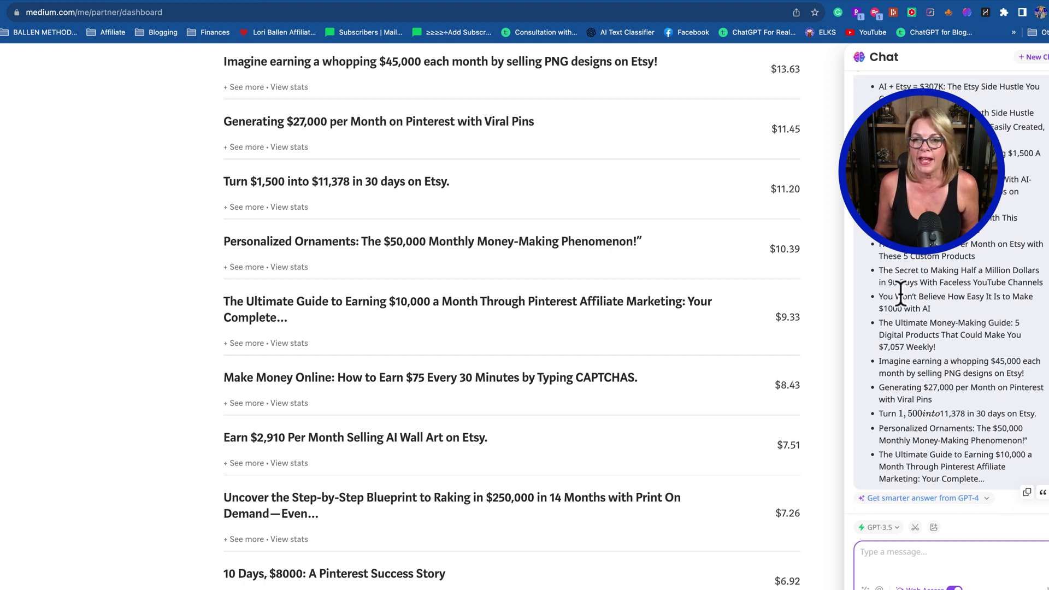
scroll(897, 377, down, 1)
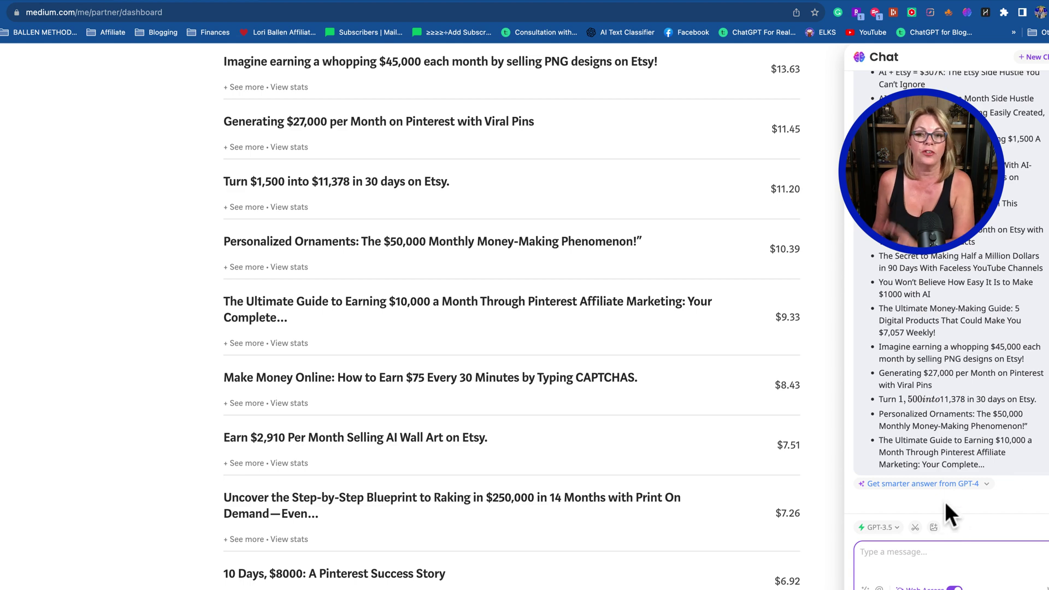
drag(896, 73, 992, 451)
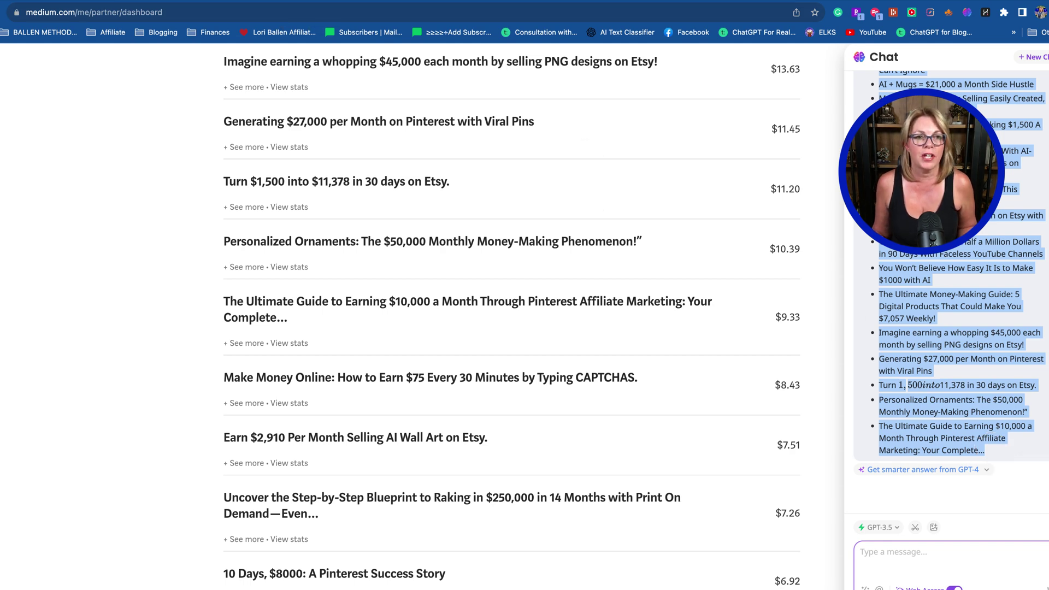
click(77, 1)
- Start a new chat and pick Advanced Data Analysis from the GPT-4 menu
scroll(524, 219, up, 10)
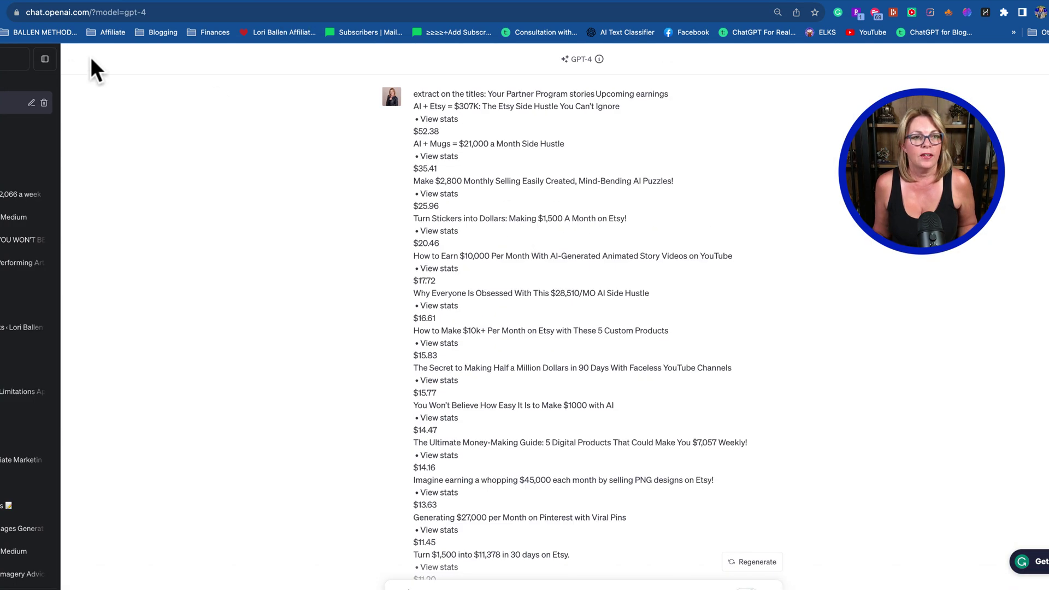
click(1, 57)
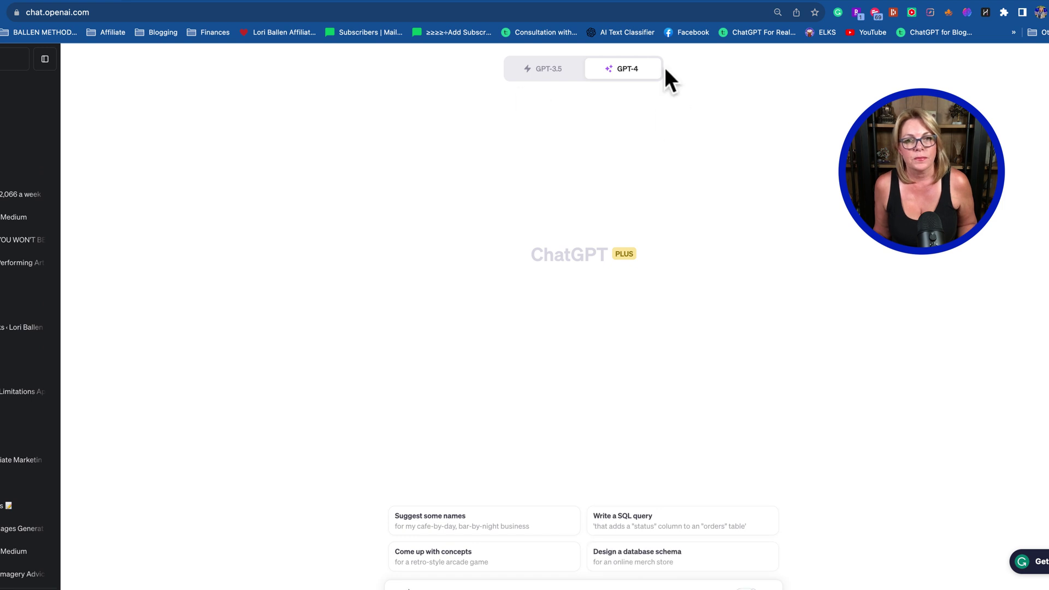
mouse_move(631, 79)
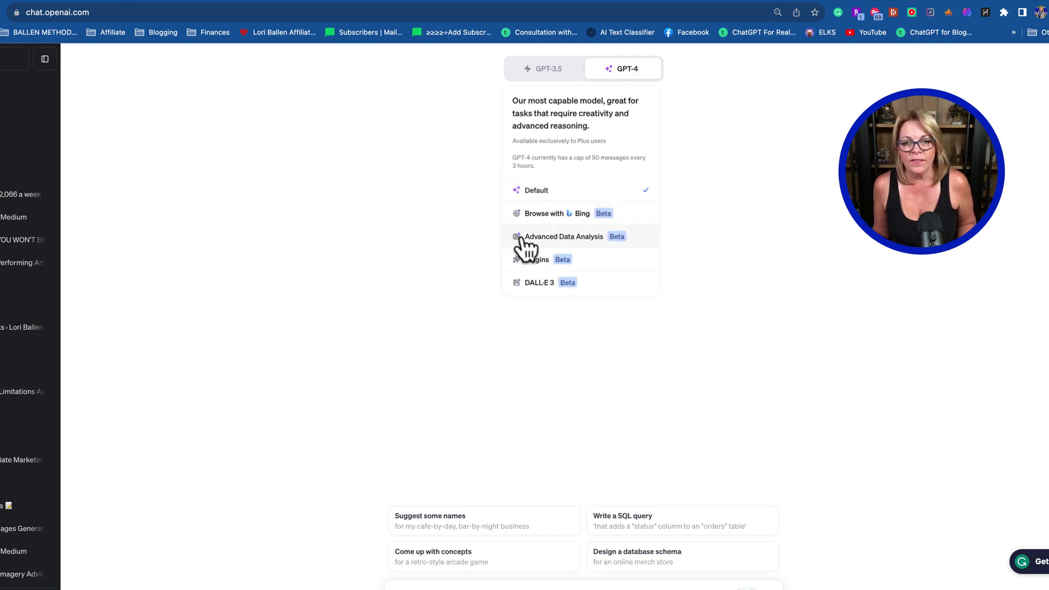
click(589, 246)
mouse_move(638, 69)
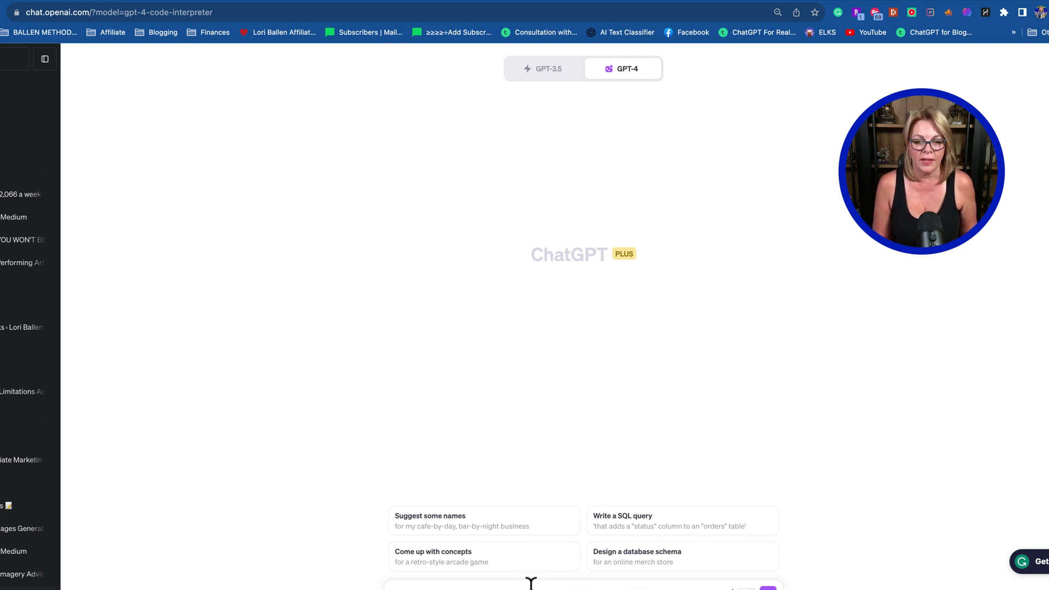
- Send the prompt asking what the top articles share, followed by the list of titles
key(super+v)
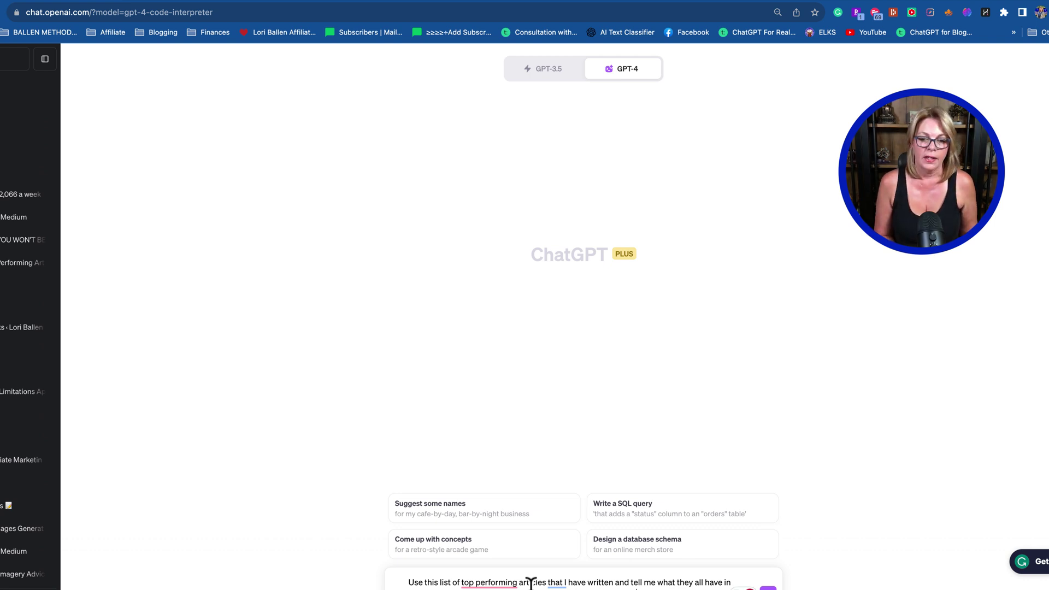
key(super+v)
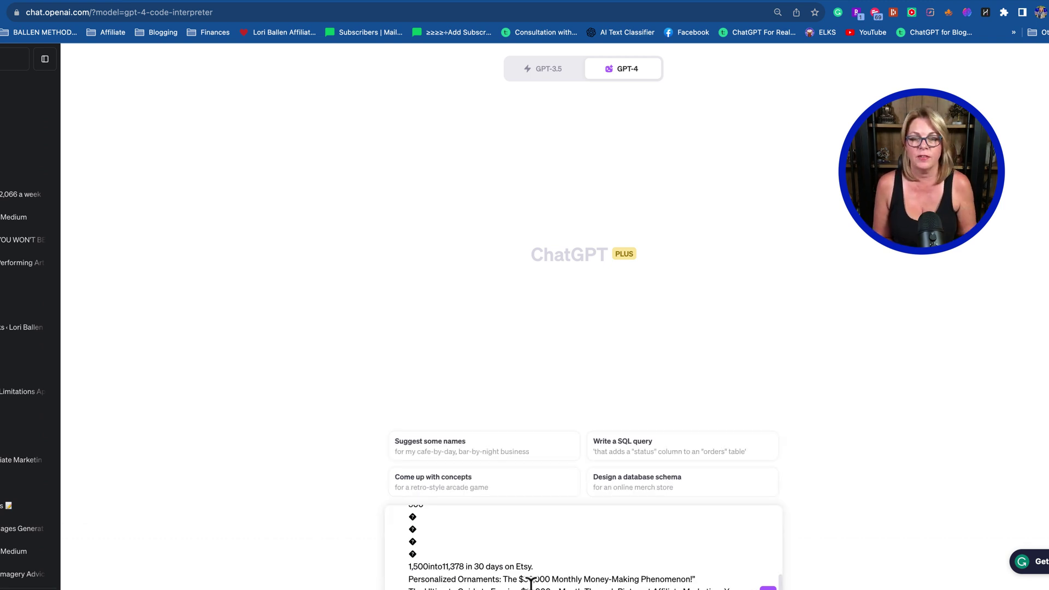
key(Return)
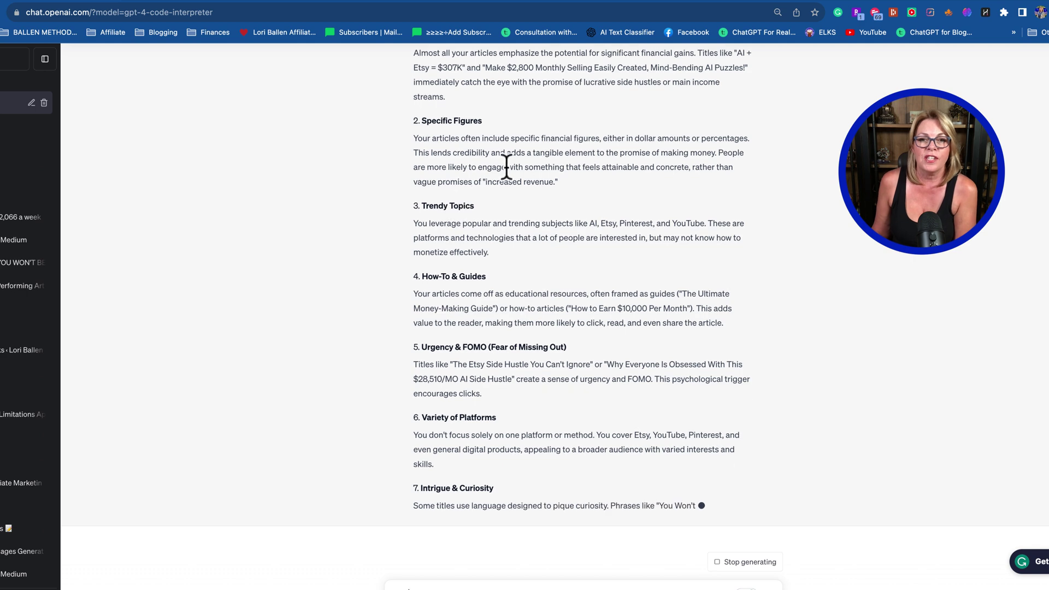
- Scroll through the finished reply's themes, 'Why Are These Articles Outperforming Others?' and further-reading resources
scroll(640, 175, up, 3)
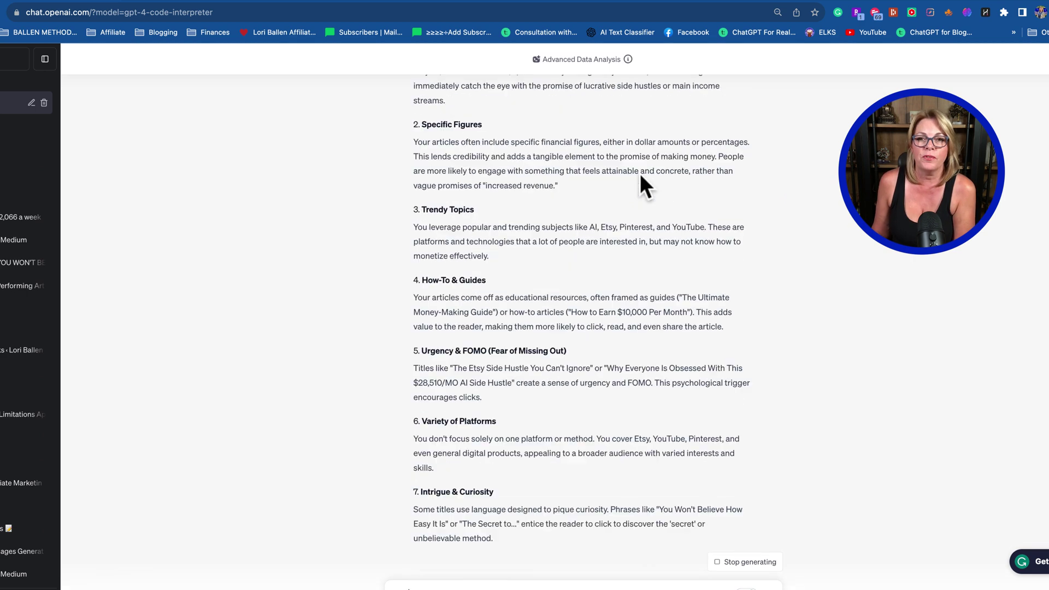
scroll(641, 175, up, 1)
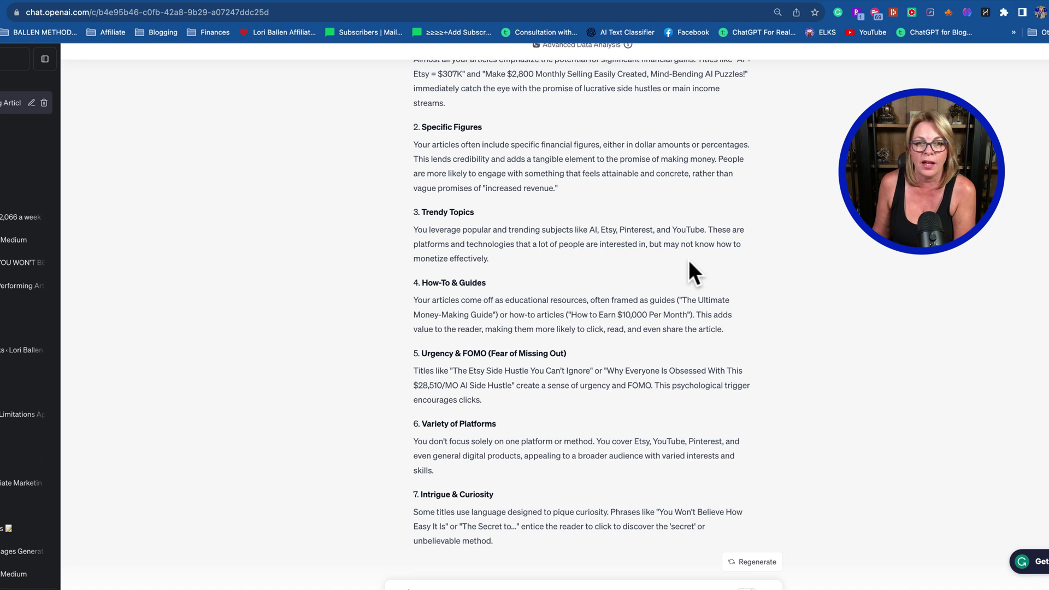
scroll(539, 269, down, 2)
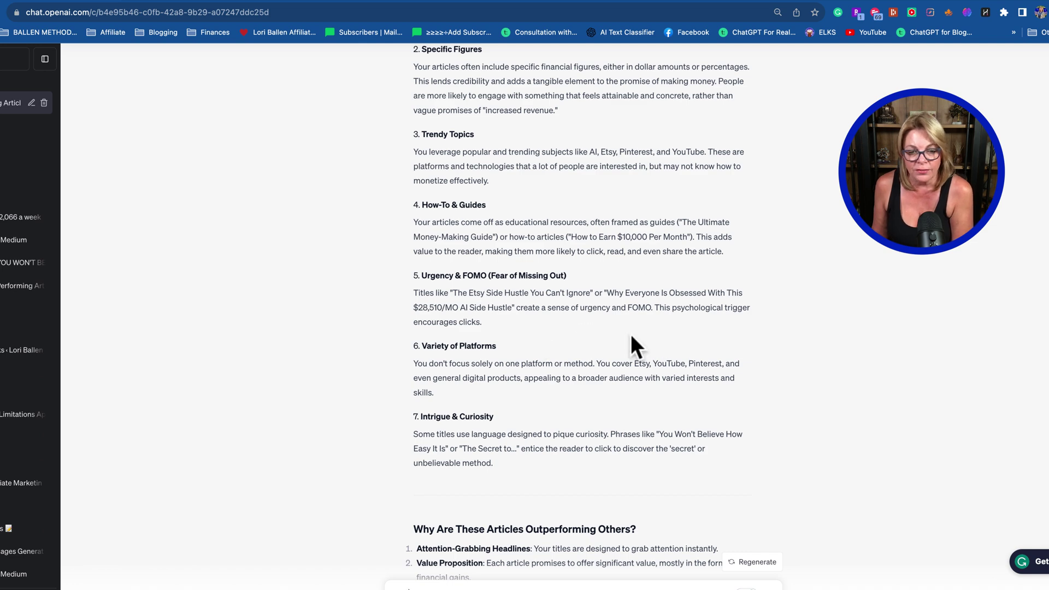
scroll(466, 362, down, 2)
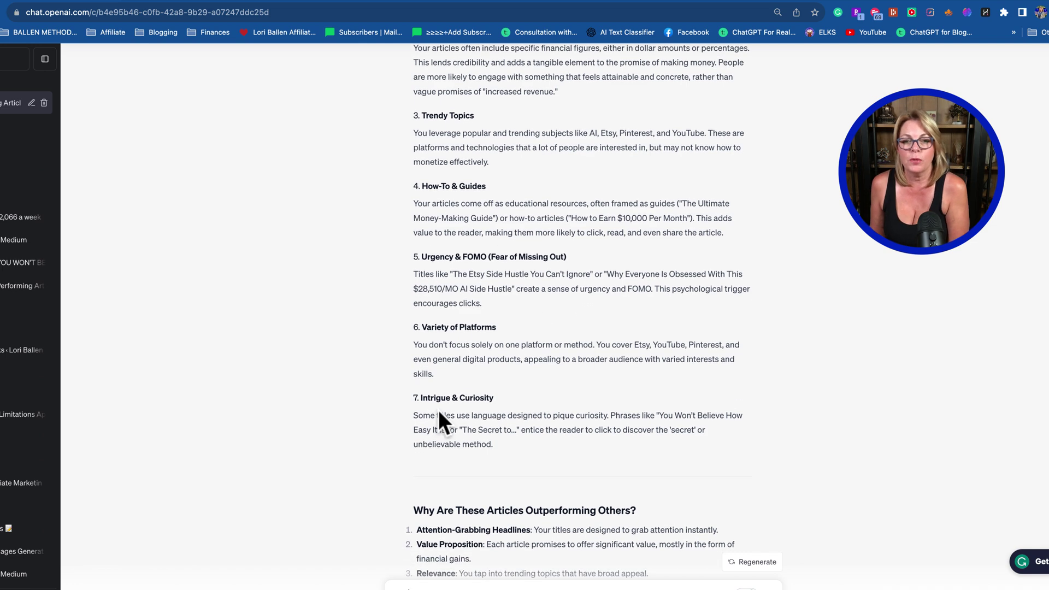
scroll(483, 414, down, 5)
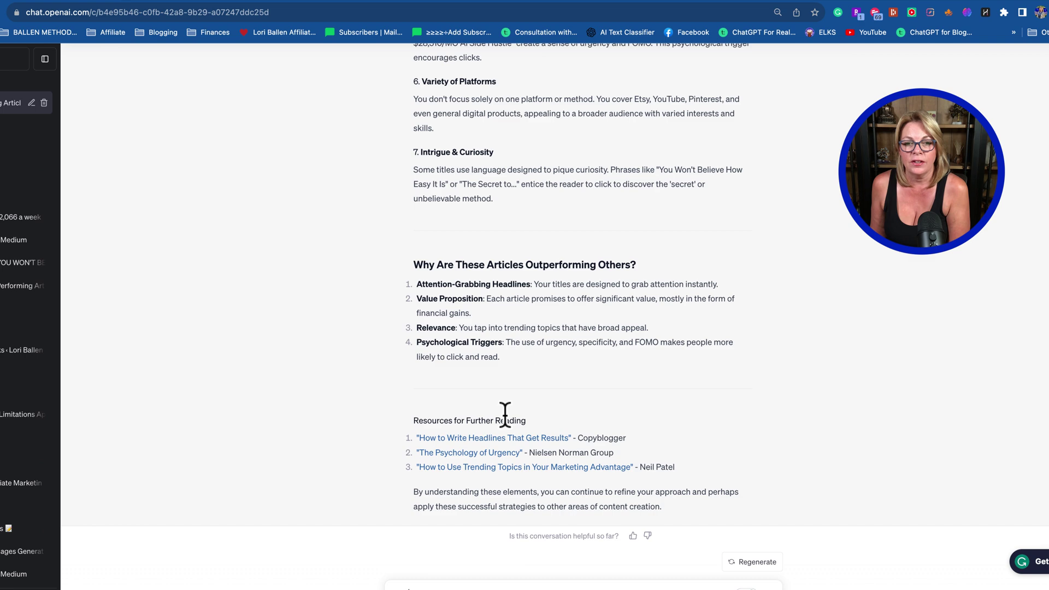
scroll(499, 224, up, 2)
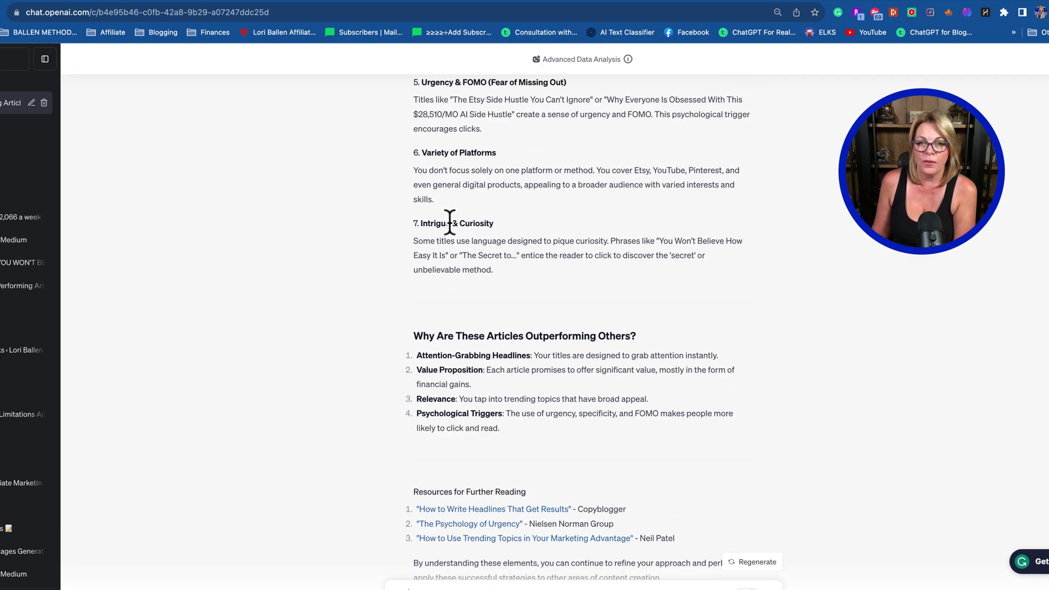
scroll(514, 185, up, 4)
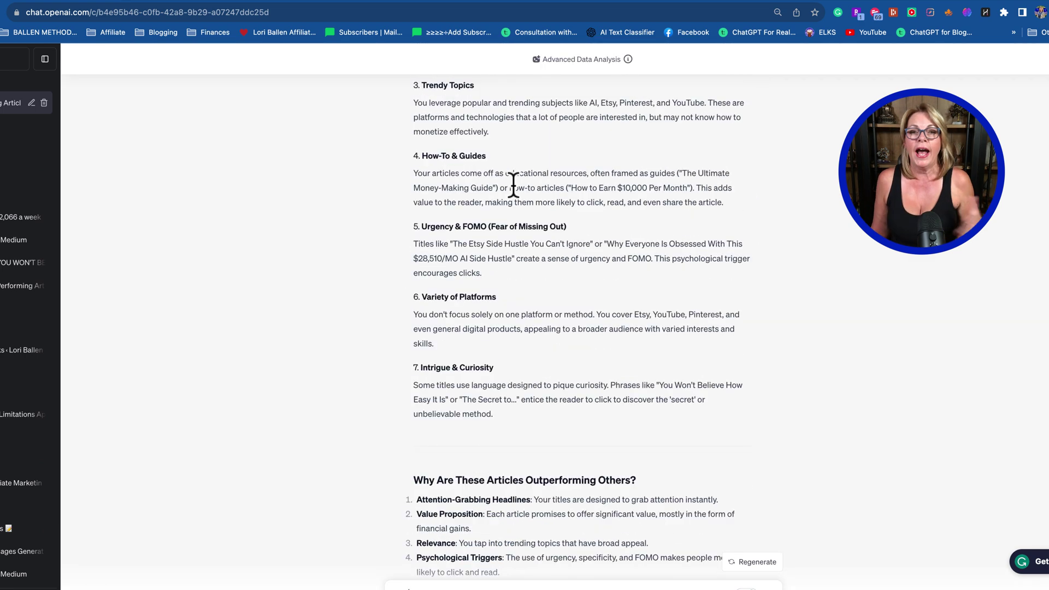
scroll(517, 199, up, 4)
scroll(519, 202, down, 8)
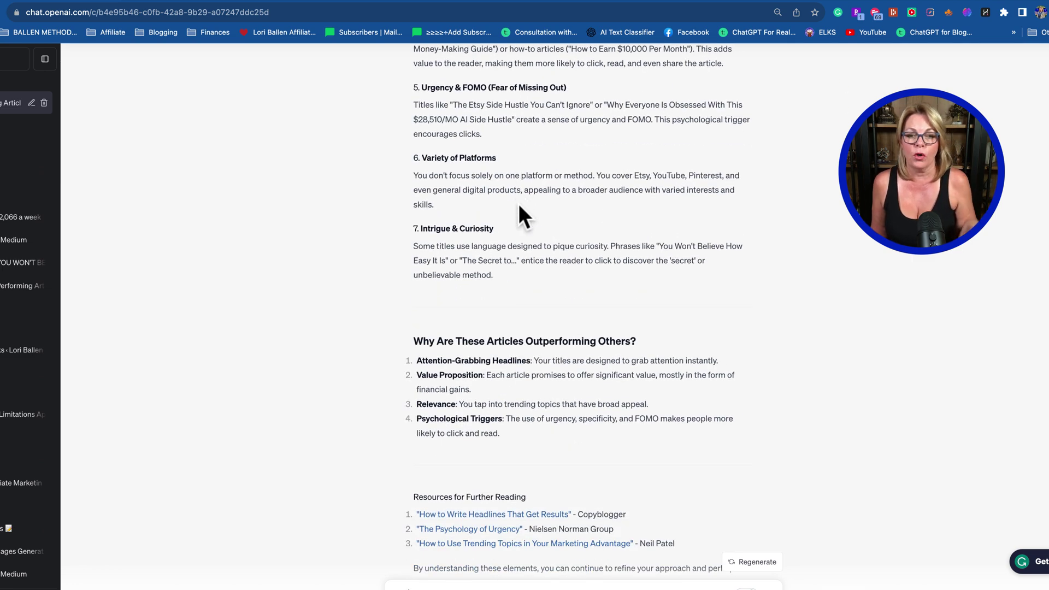
scroll(538, 437, down, 3)
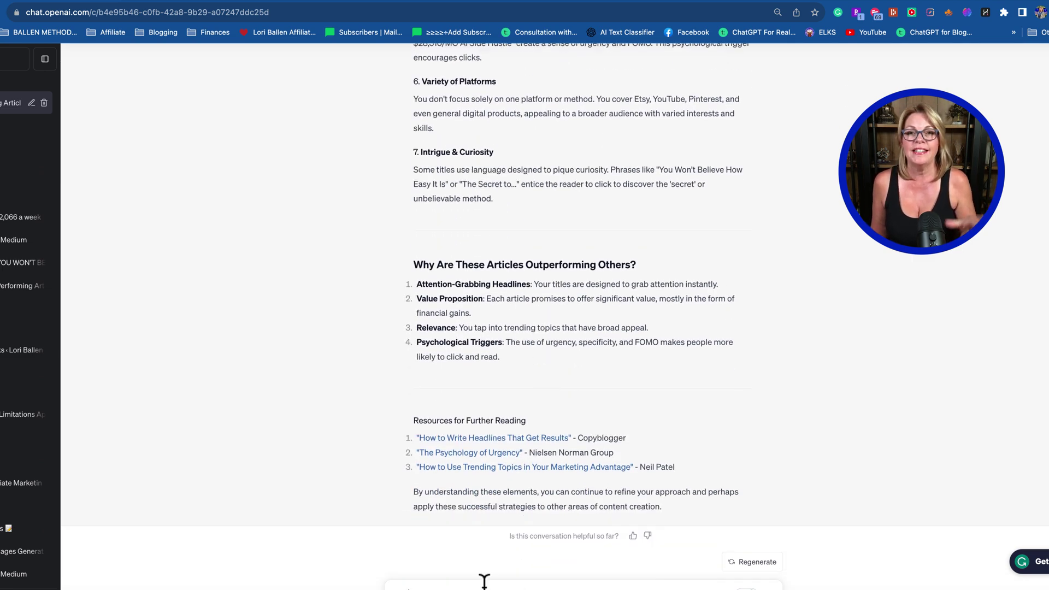
- Write a request for 10 new article ideas based on these commonalities, fixing a misspelling
text(I)
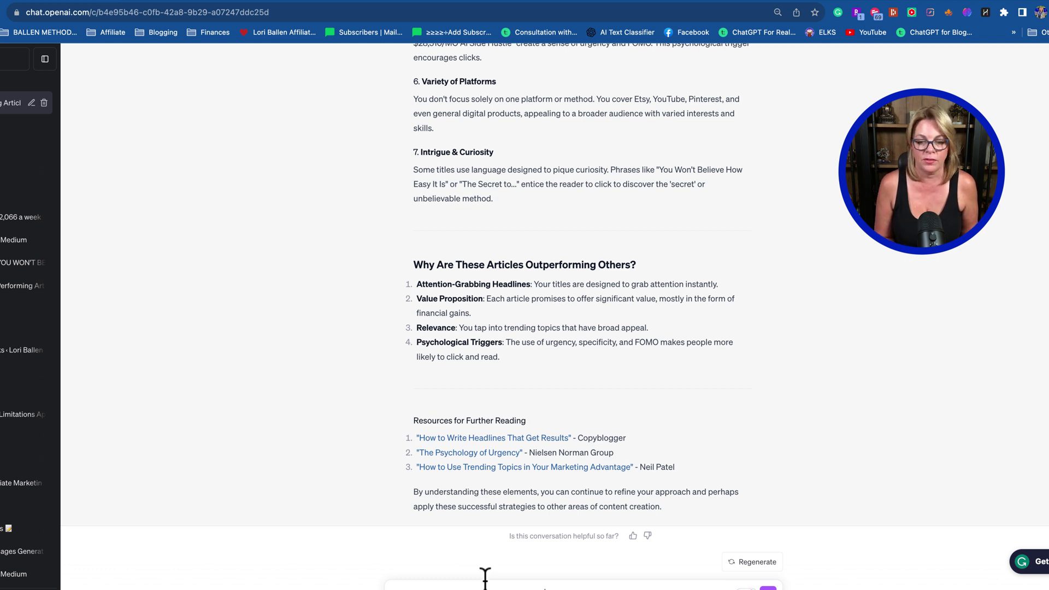
click(517, 586)
click(525, 525)
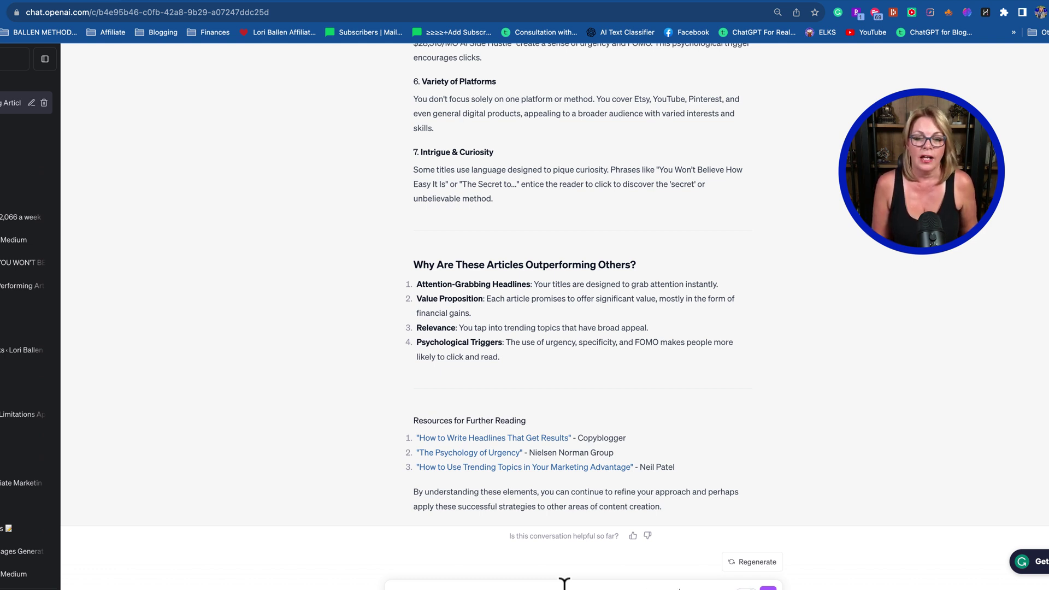
- Send the request and review the 10 ideas, starting with 'Unlocking $20,000/MO'
key(Return)
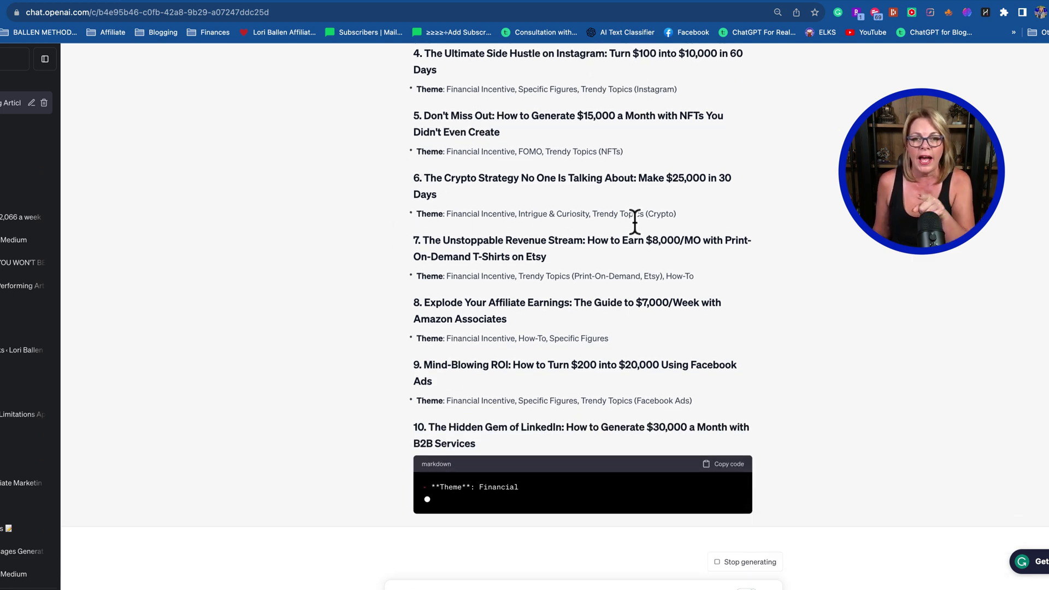
scroll(586, 257, up, 6)
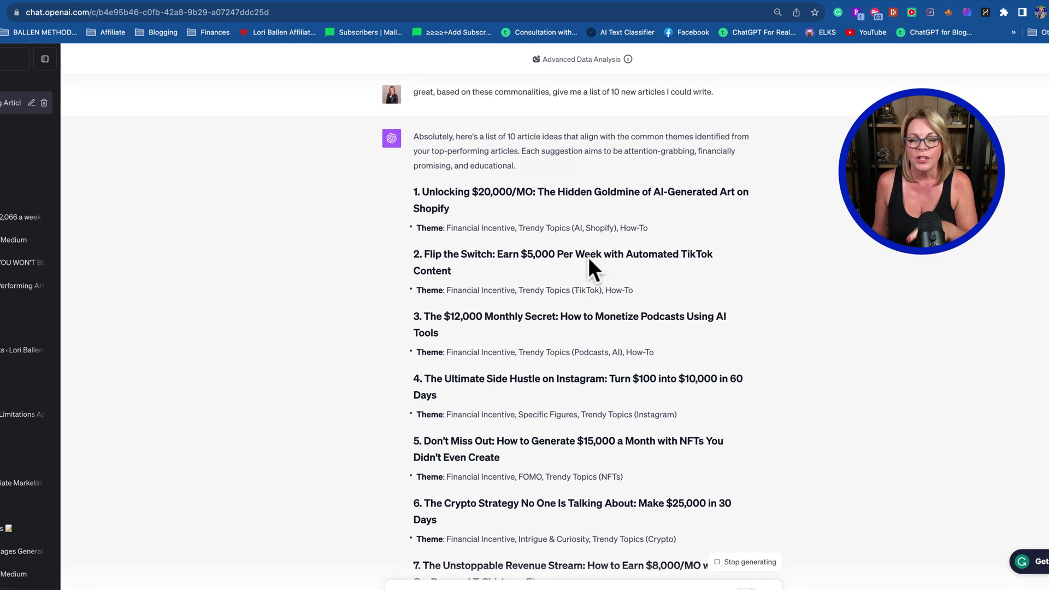
scroll(588, 257, down, 2)
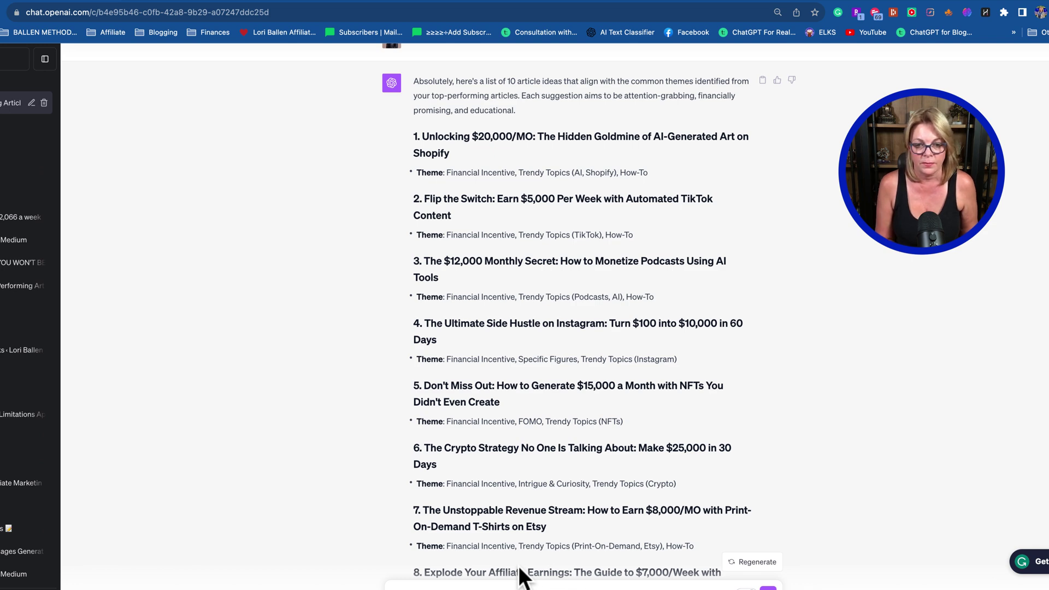
- Send the request to put the article list in a table, then scroll through ChatGPT's analysis
key(Return)
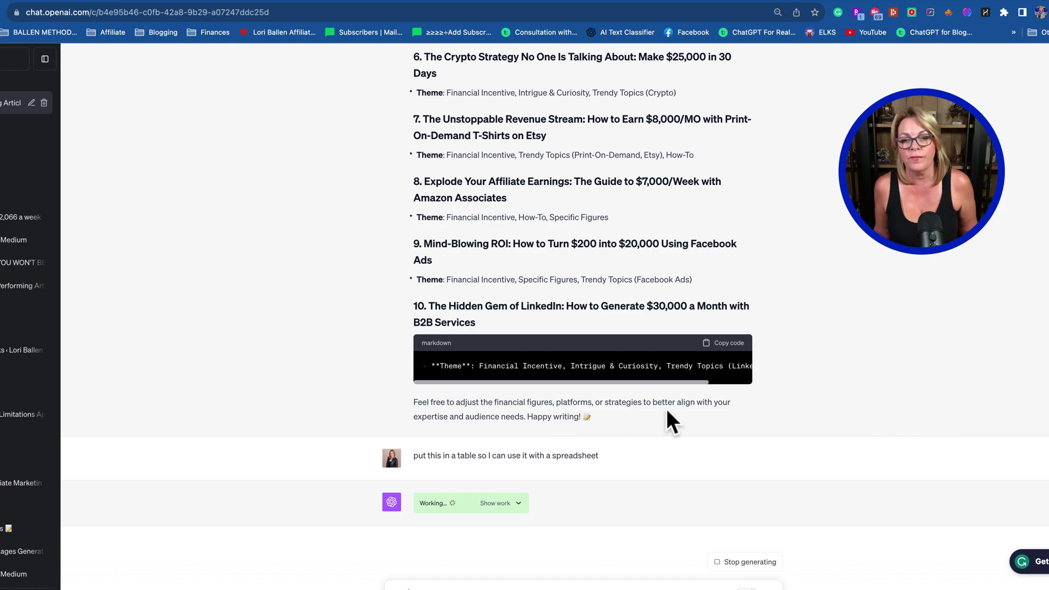
scroll(650, 350, up, 15)
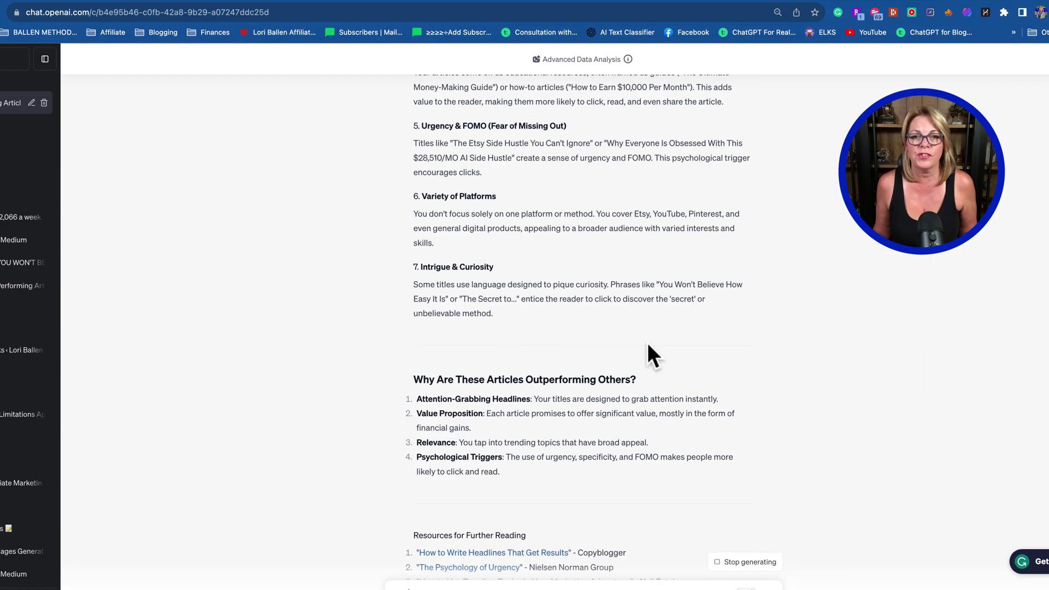
scroll(648, 350, up, 4)
scroll(645, 350, down, 10)
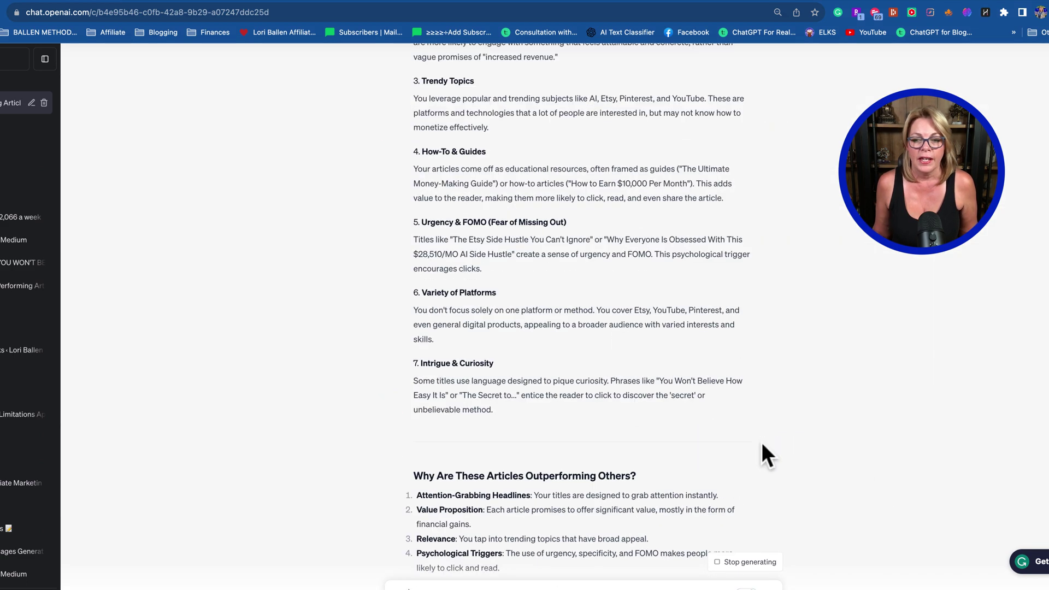
scroll(639, 454, down, 15)
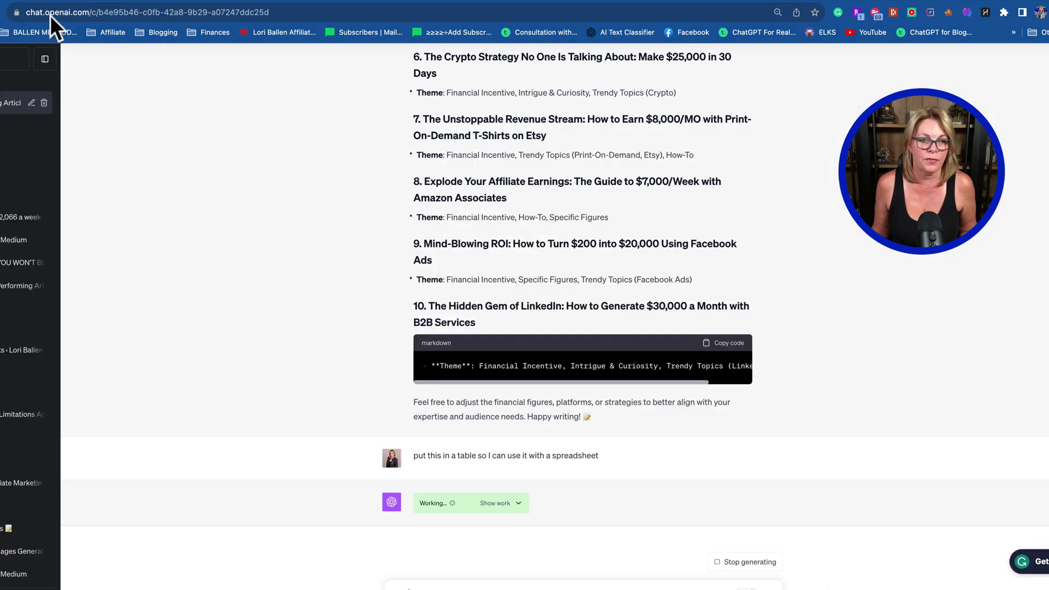
- Start a new GPT-3.5 chat and paste the prepared prompt into the message box
click(14, 59)
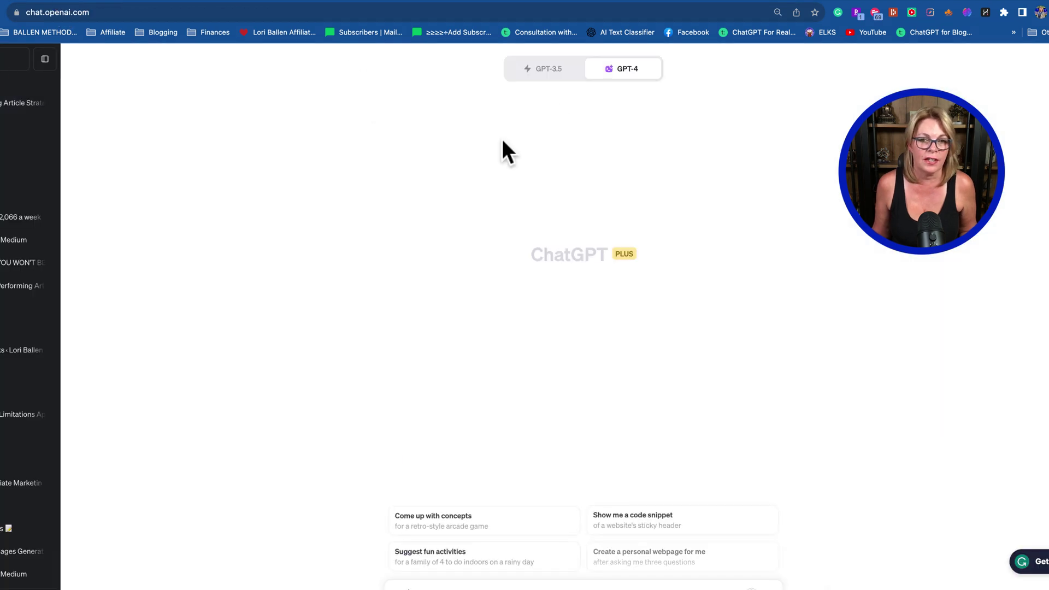
click(538, 71)
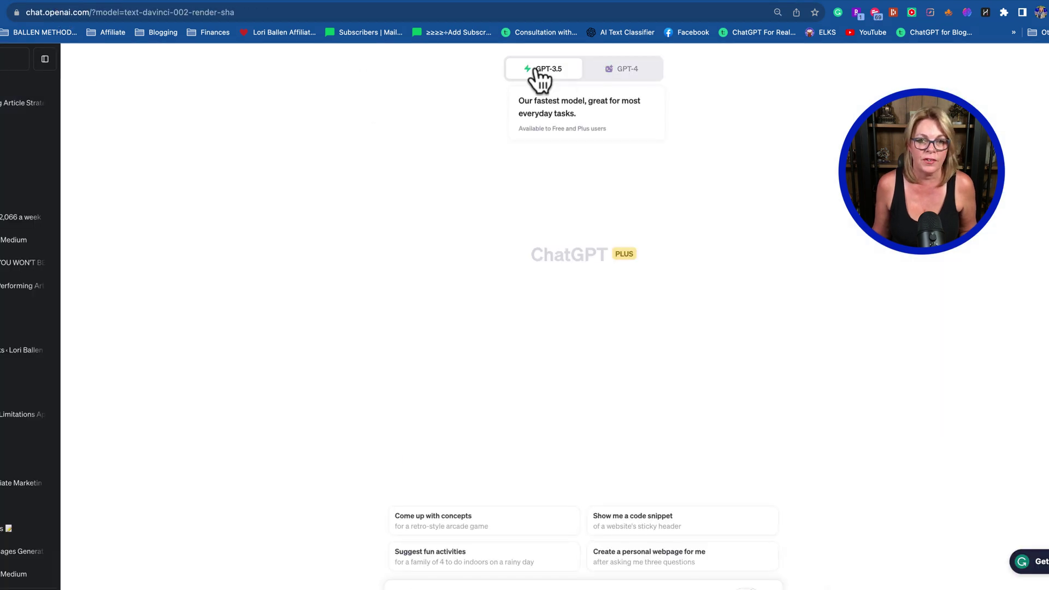
click(538, 585)
key(ctrl+v)
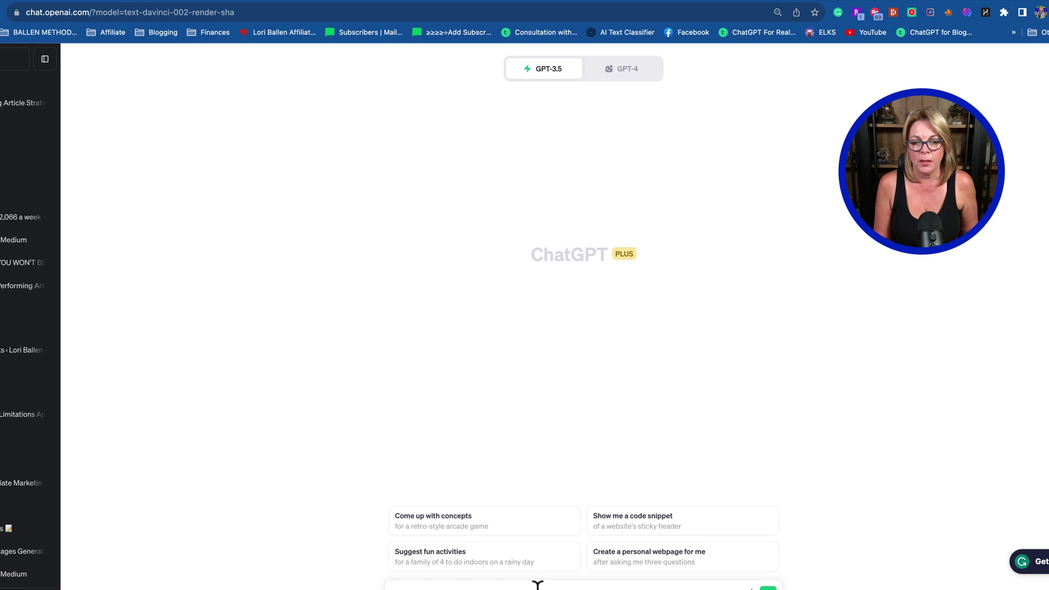
- Send GPT-3.5 the full titles prompt with 'a blog' added, then read its commonalities list
key(super+v)
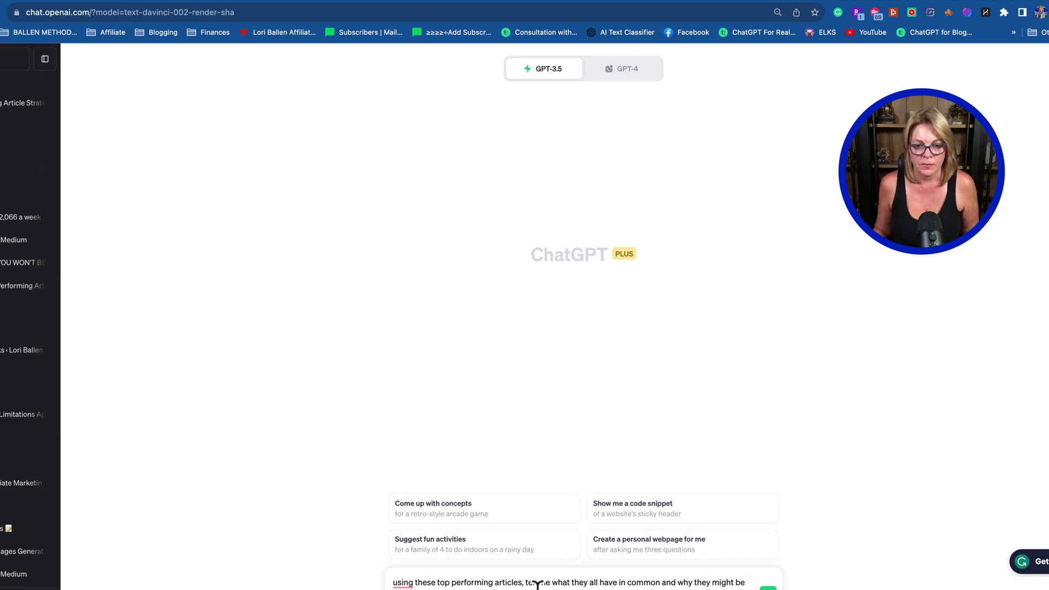
text(a)
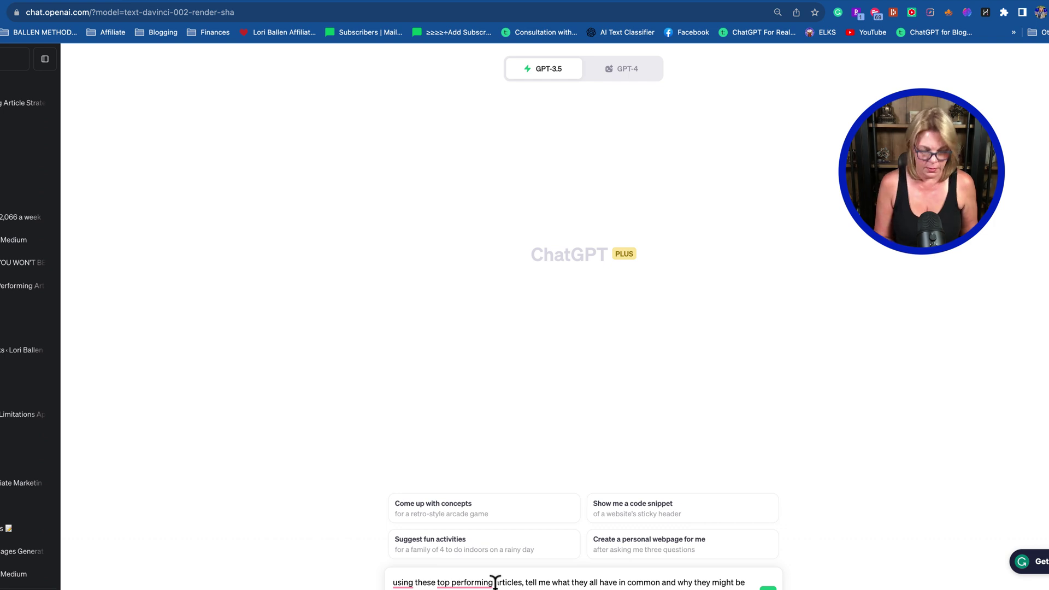
text( blog)
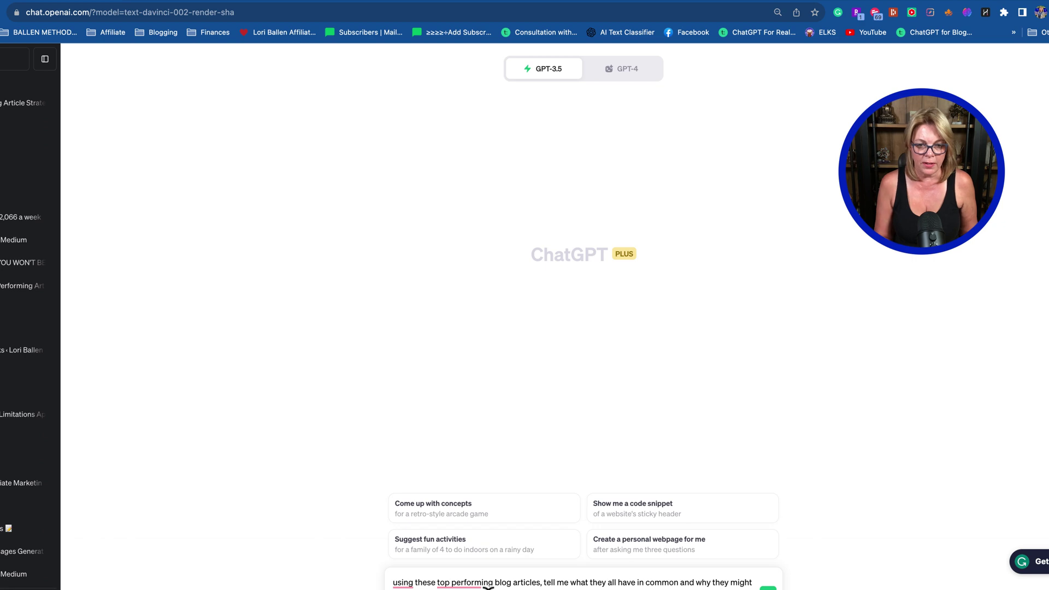
key(Return)
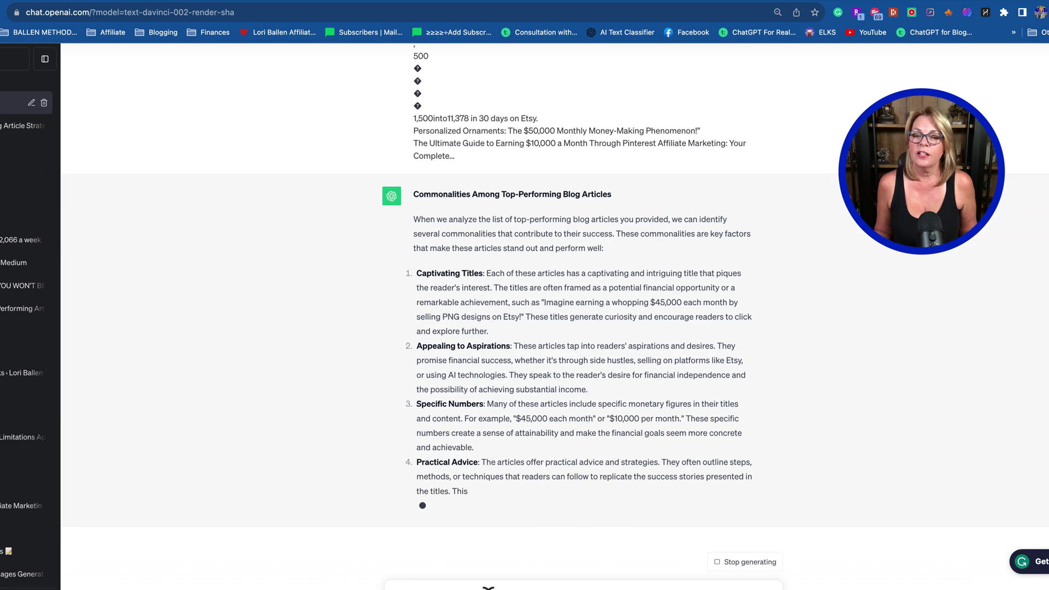
scroll(648, 229, up, 1)
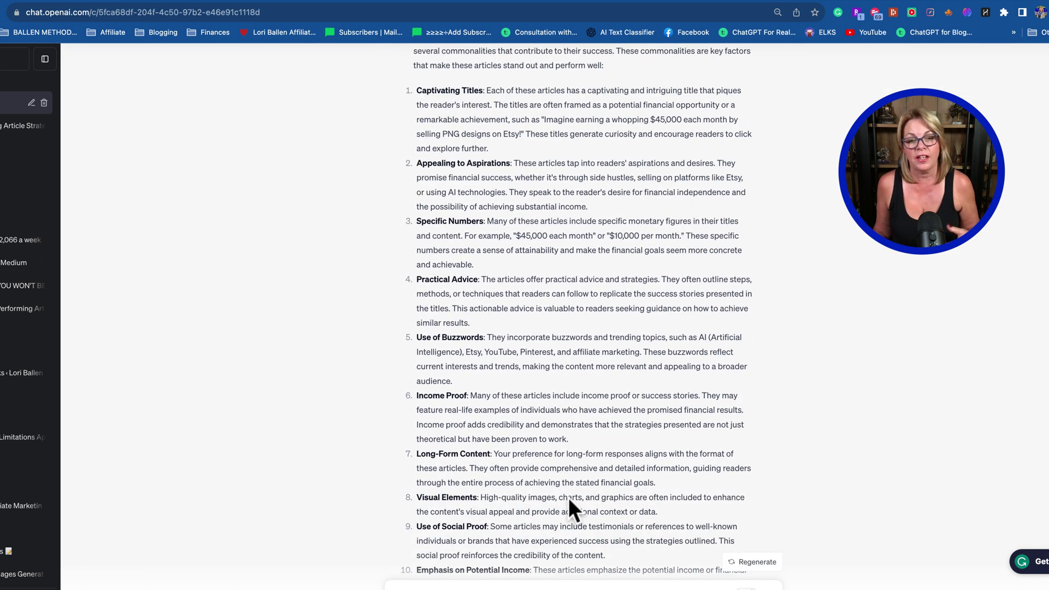
scroll(566, 501, down, 2)
scroll(566, 501, up, 2)
scroll(568, 514, down, 4)
scroll(563, 497, down, 1)
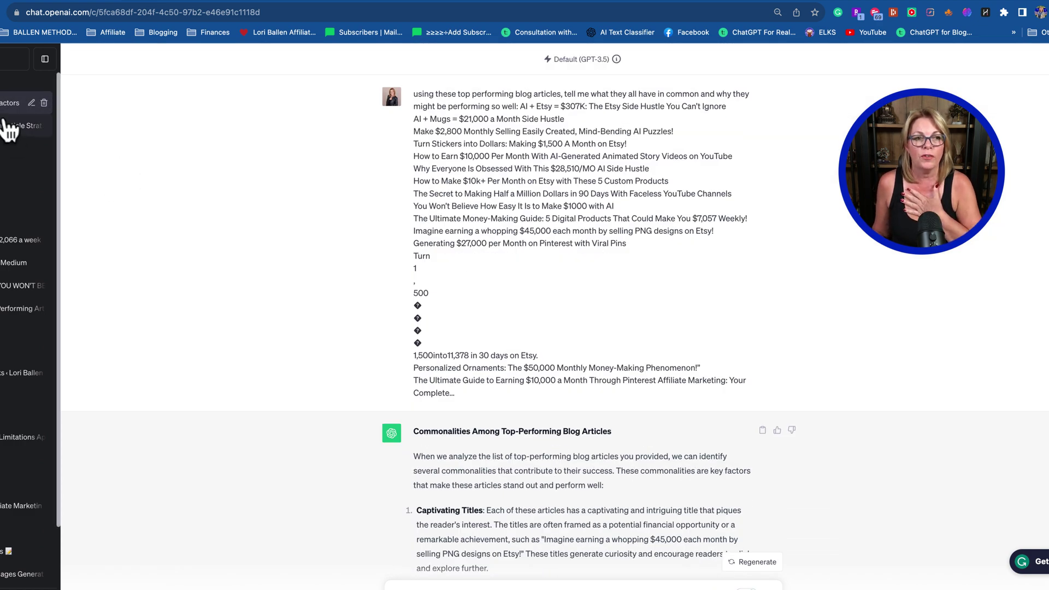
- Review the earlier Advanced Data Analysis chat, then return to the Medium earnings dashboard
click(5, 135)
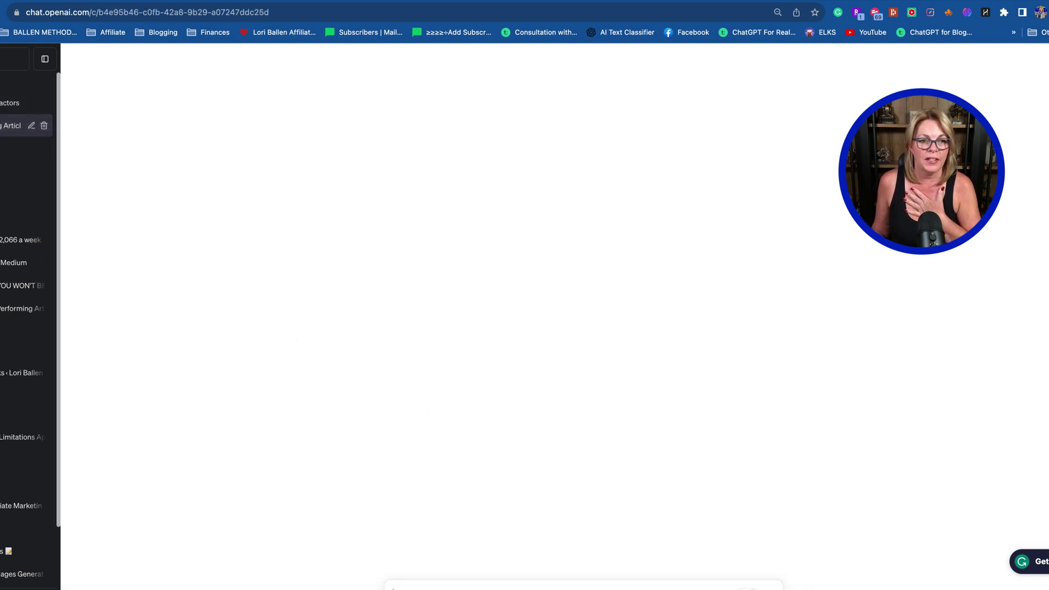
scroll(425, 365, up, 10)
scroll(457, 332, up, 15)
scroll(457, 332, down, 8)
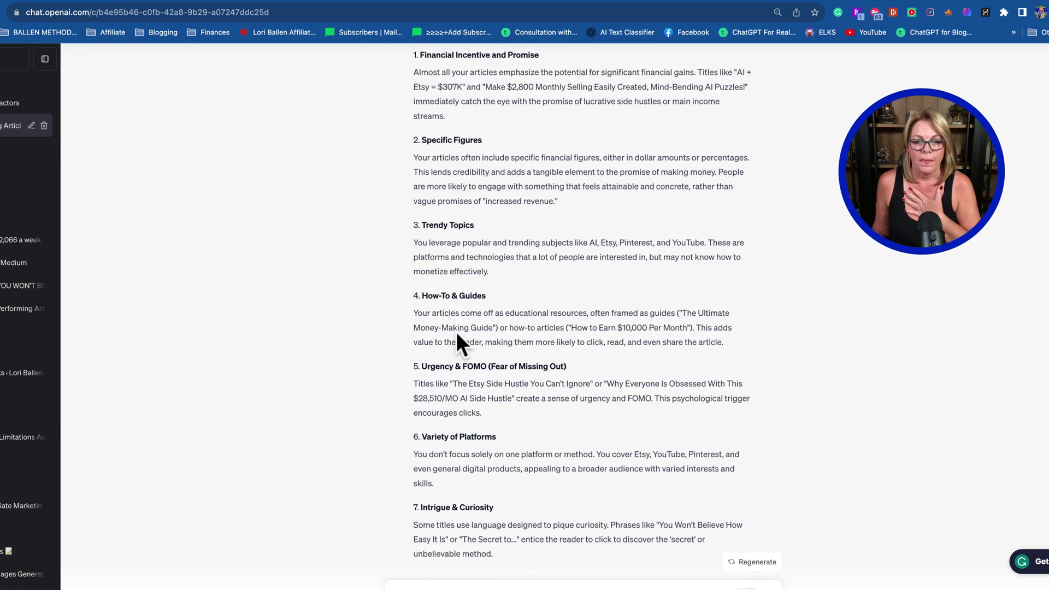
scroll(501, 264, up, 3)
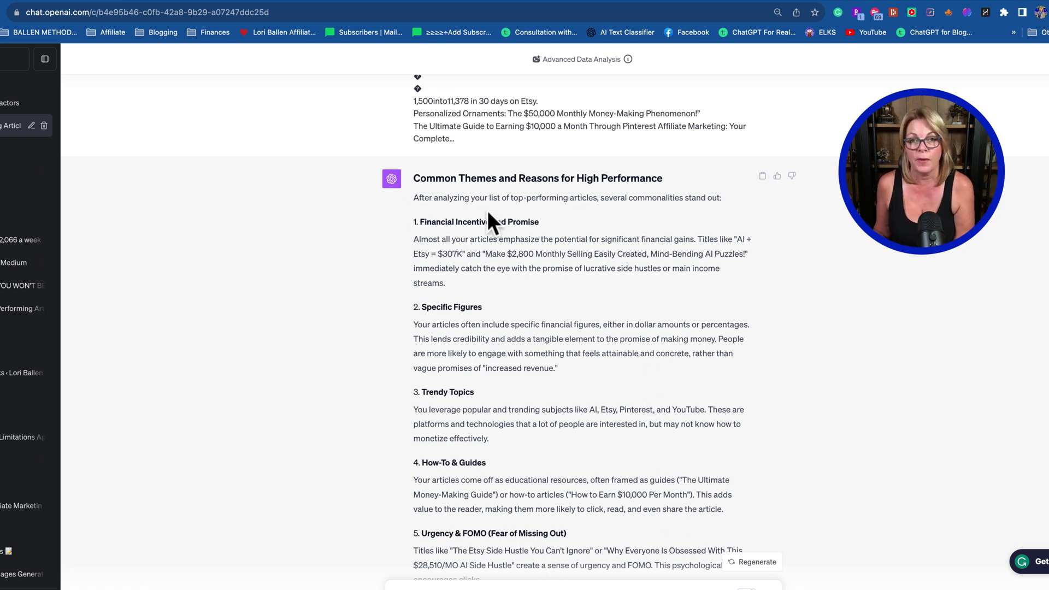
scroll(520, 387, down, 2)
scroll(489, 363, up, 6)
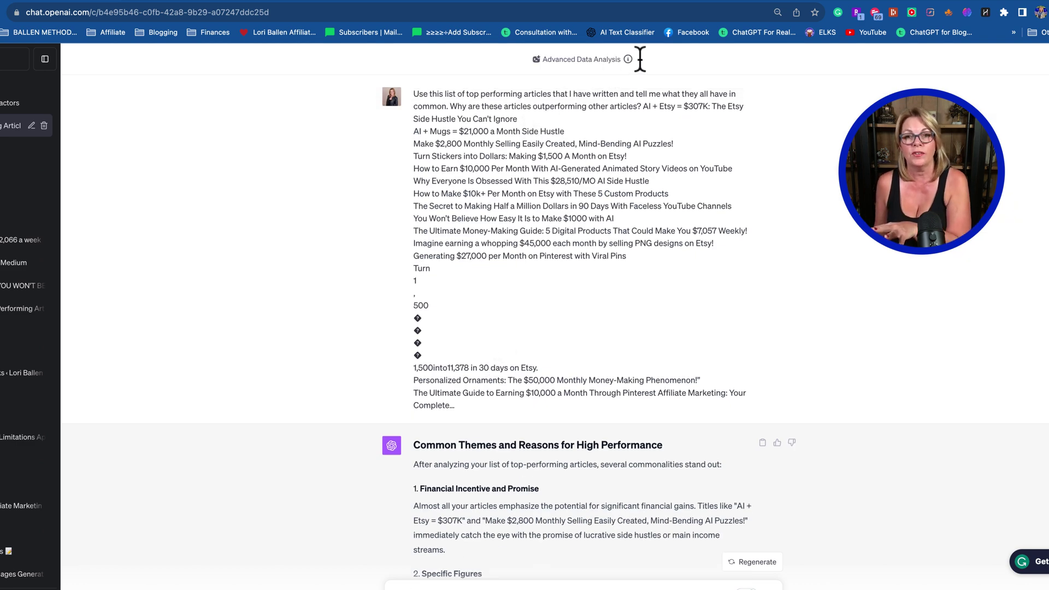
mouse_move(629, 59)
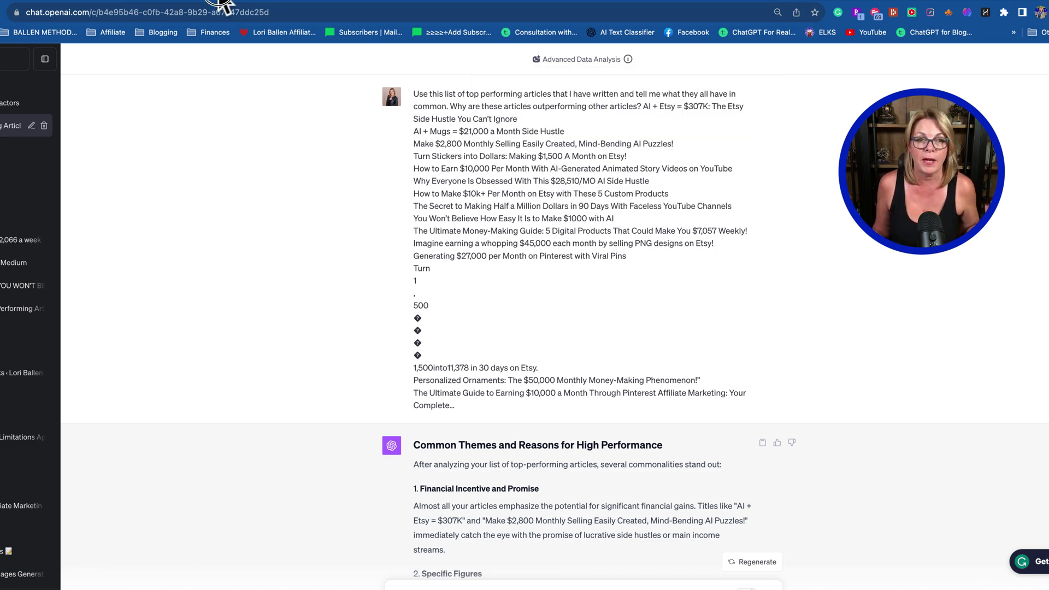
click(219, 1)
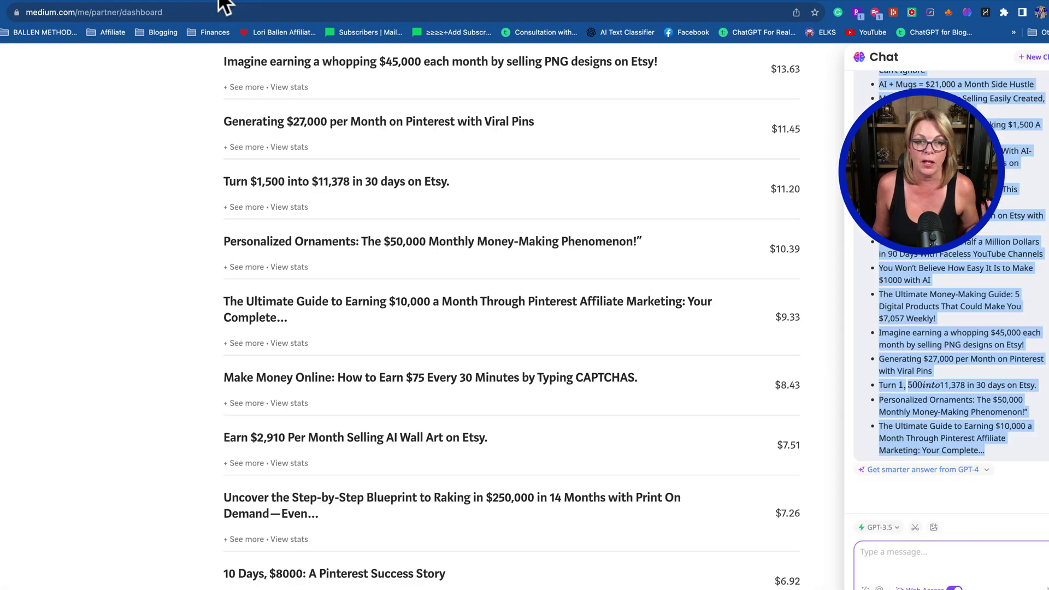
- Compare the GPT-3.5 chat with the Advanced Data Analysis chat, ending on the table request
click(67, 4)
scroll(421, 358, down, 15)
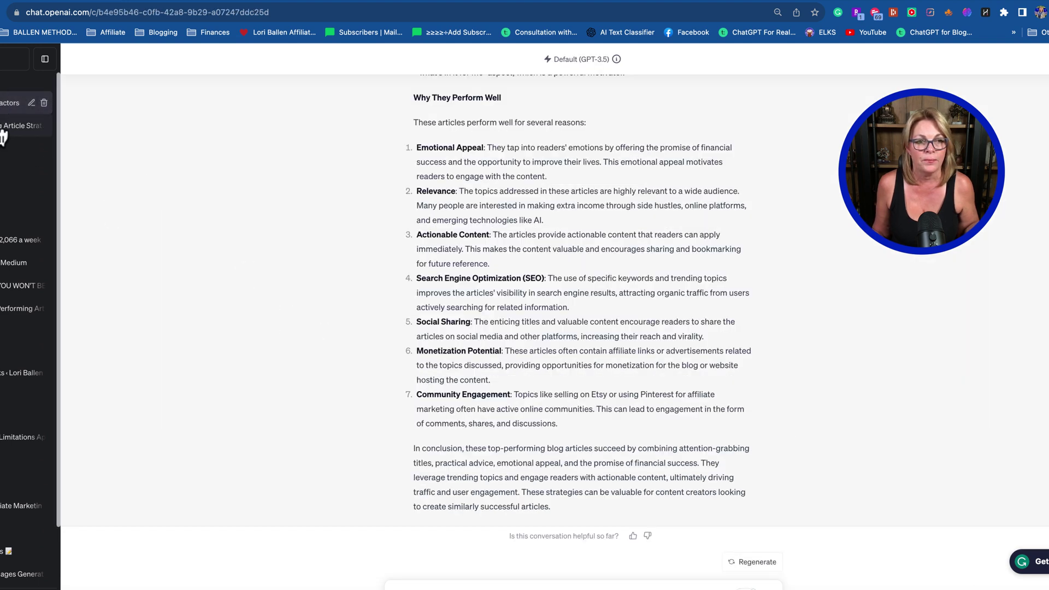
click(25, 132)
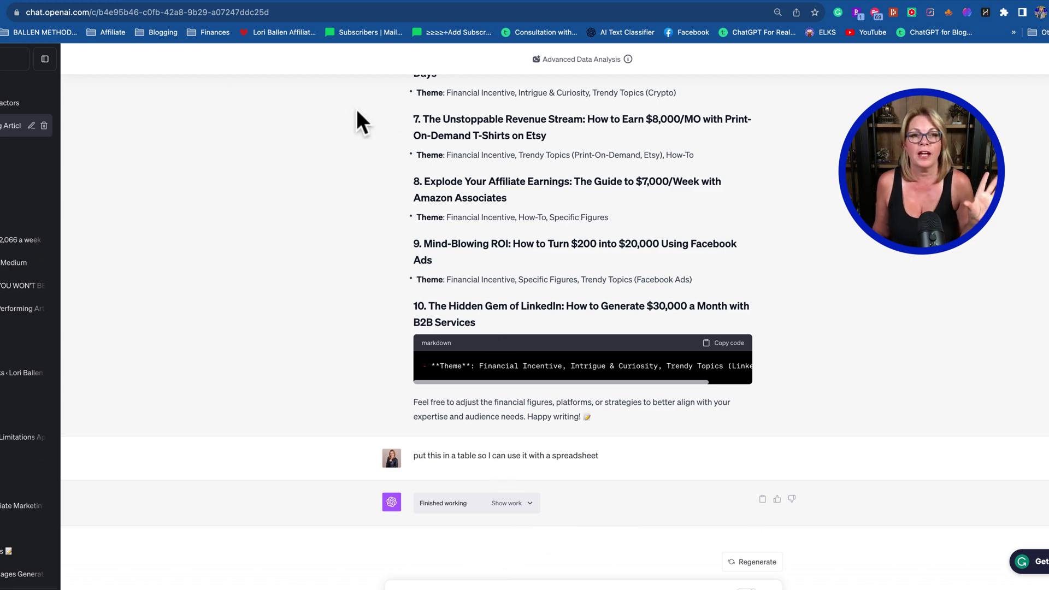
click(30, 107)
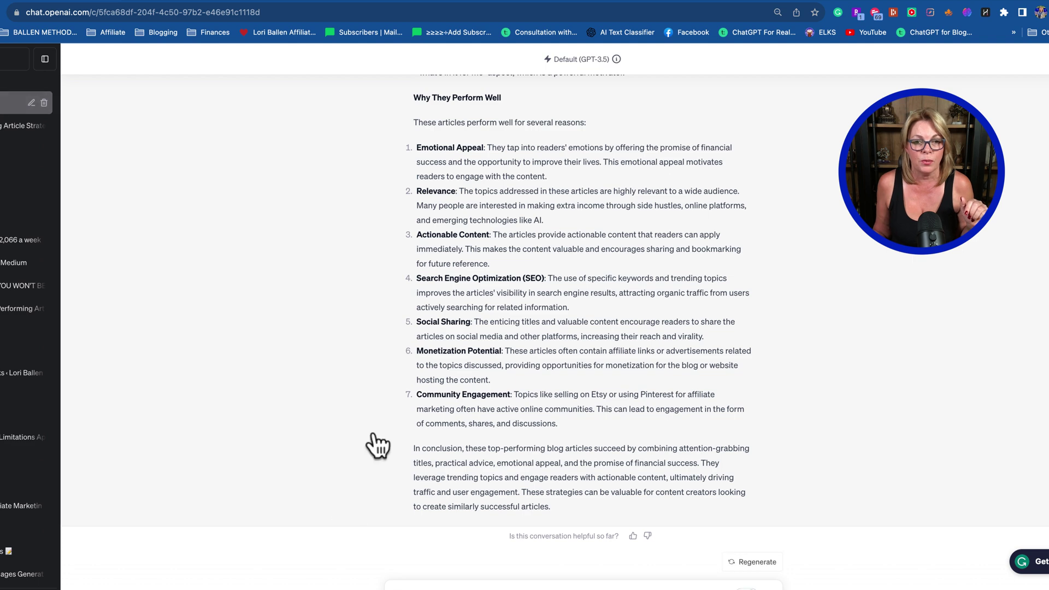
click(8, 129)
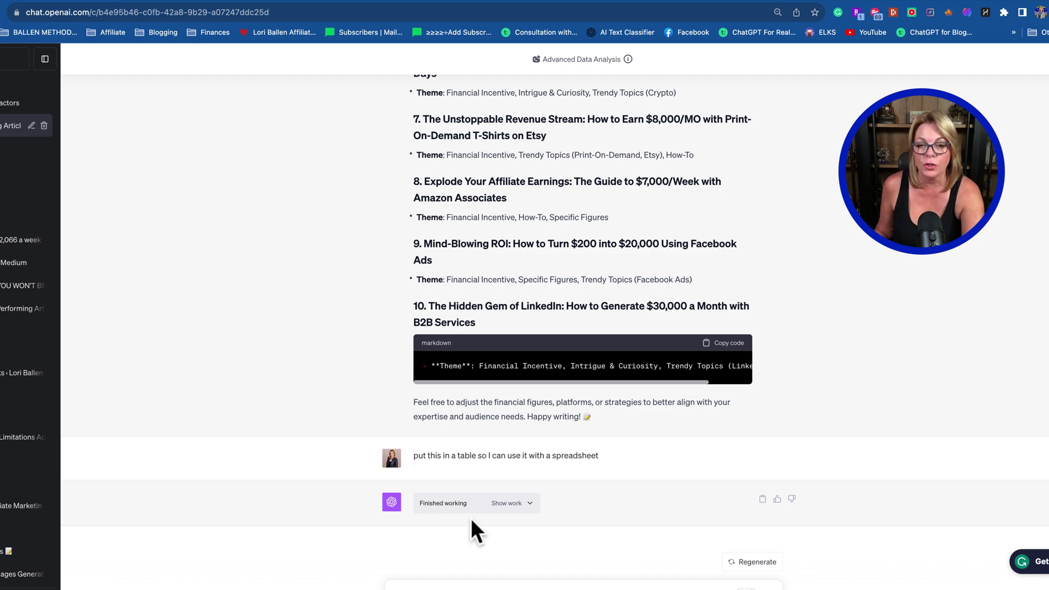
- Expand the Python code behind the table reply and scroll up to the 10 article ideas
click(528, 504)
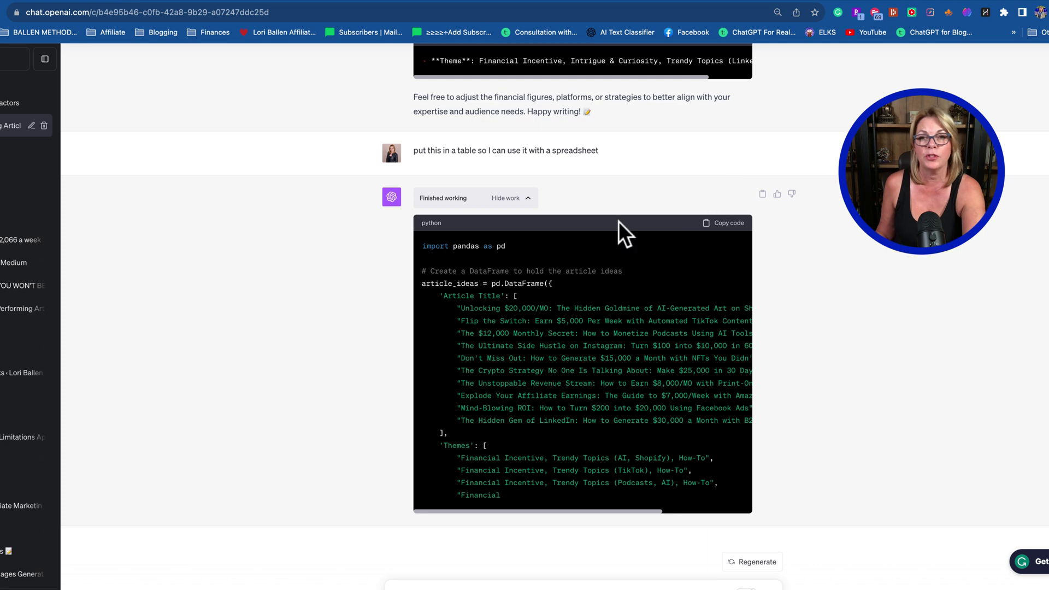
scroll(621, 232, up, 2)
scroll(515, 218, up, 10)
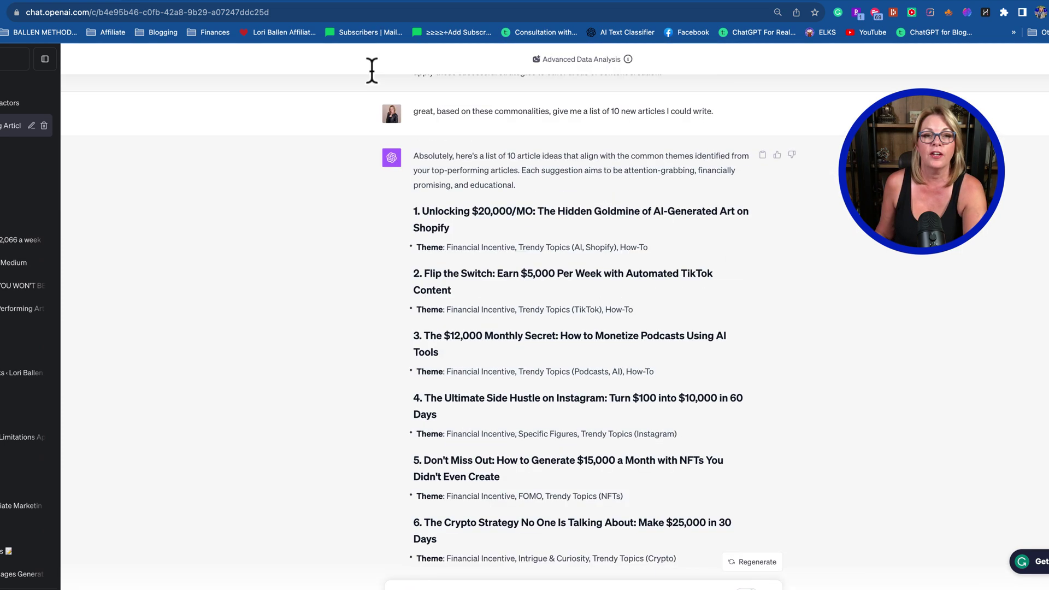